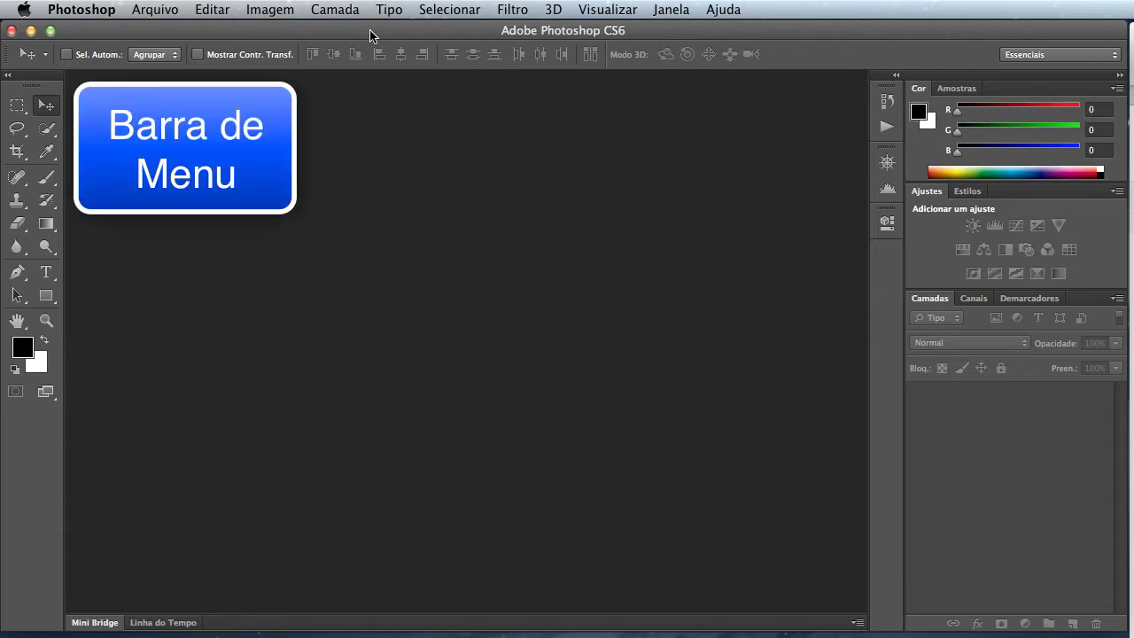
# Open the Arquivo menu to start touring the menu bar commands
pyautogui.click(166, 15)
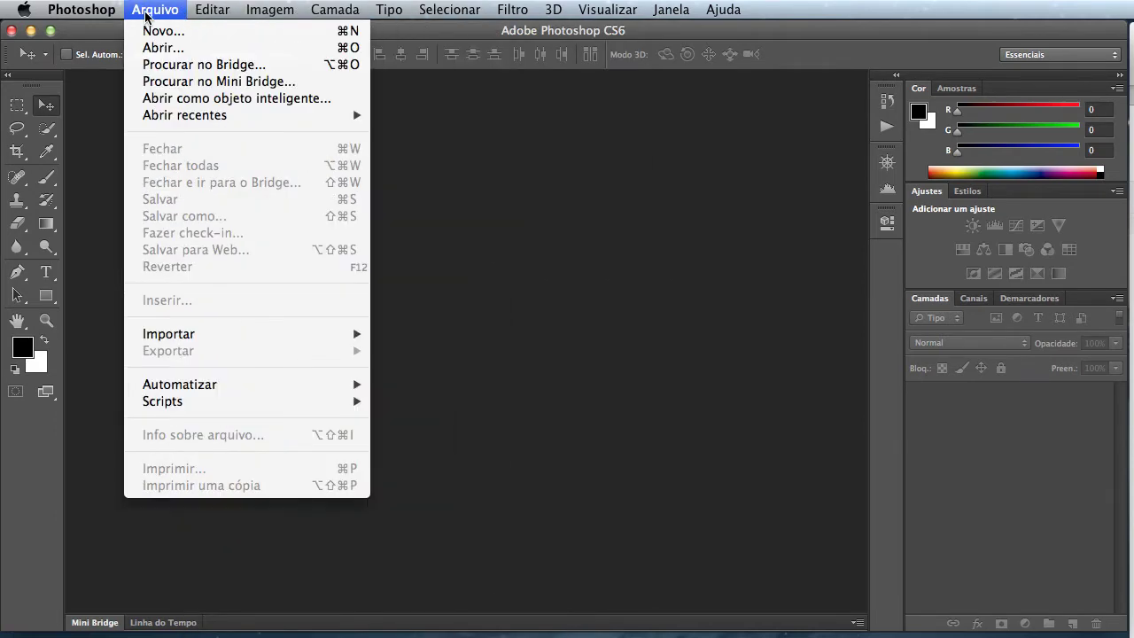
# Dismiss the open menu by clicking over the Tools panel area
pyautogui.click(18, 93)
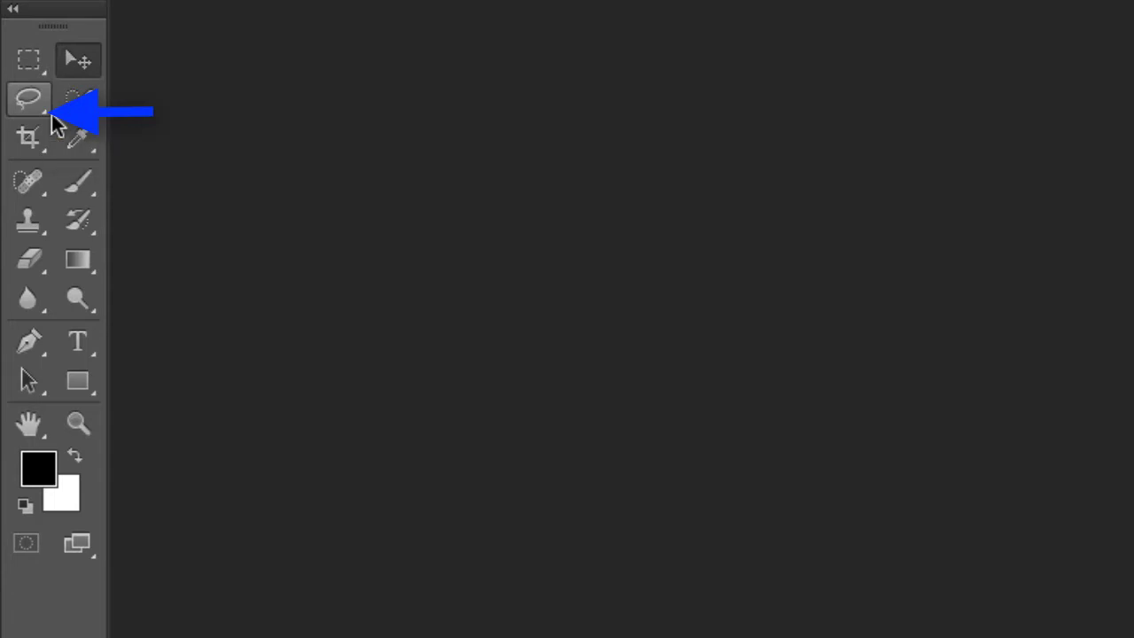
# Browse the Lasso, Crop and healing tool flyouts and pick the Red Eye tool
pyautogui.click(52, 115)
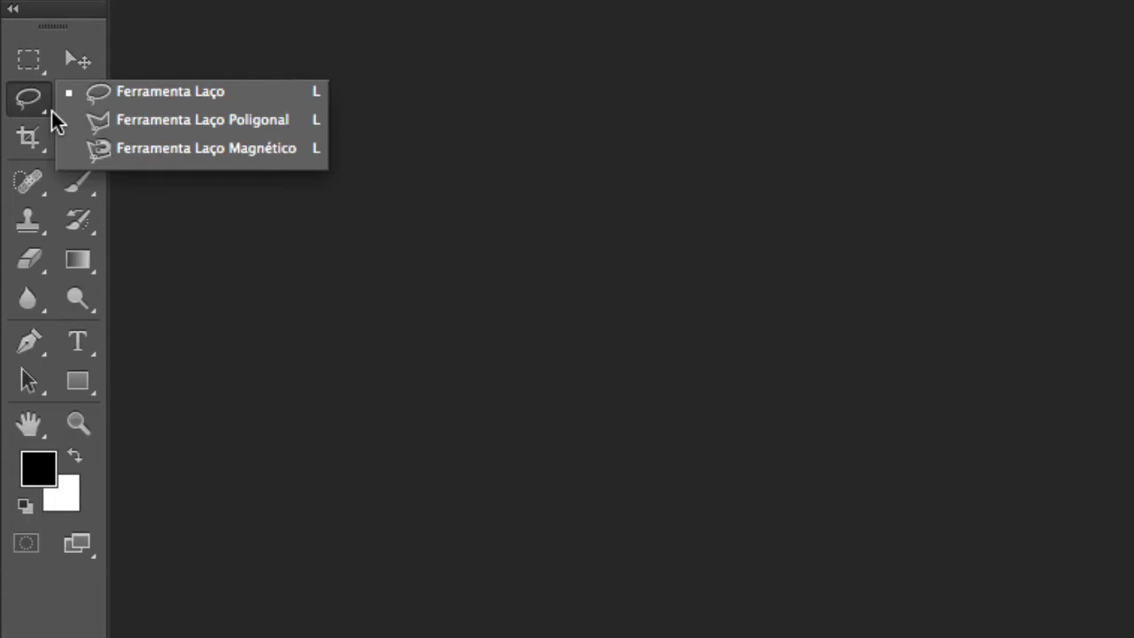
pyautogui.click(46, 142)
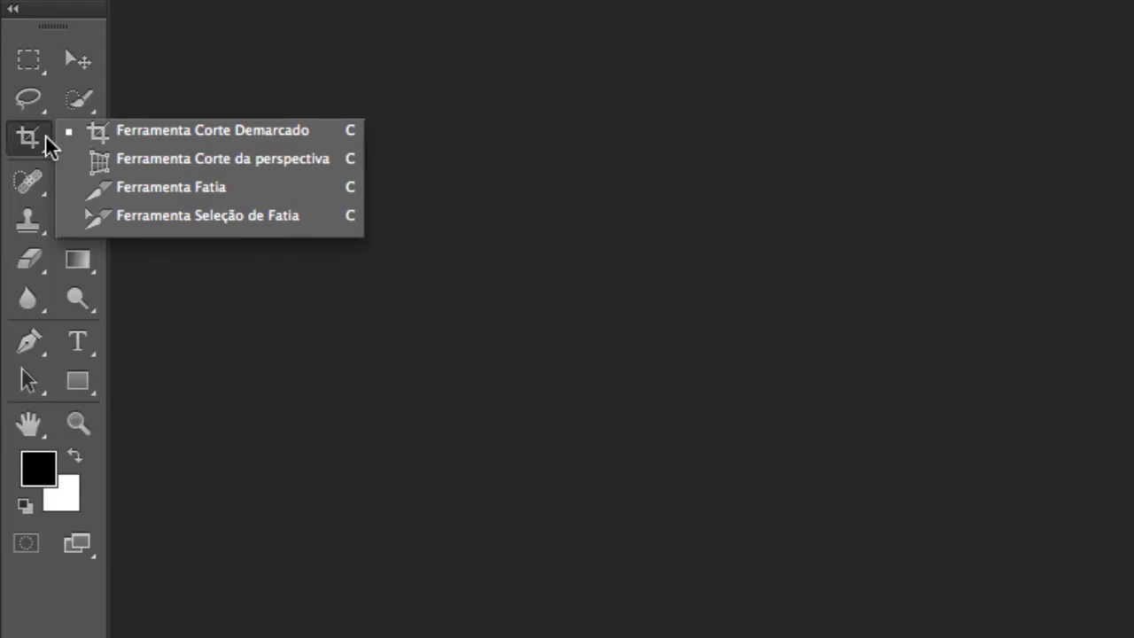
pyautogui.click(39, 177)
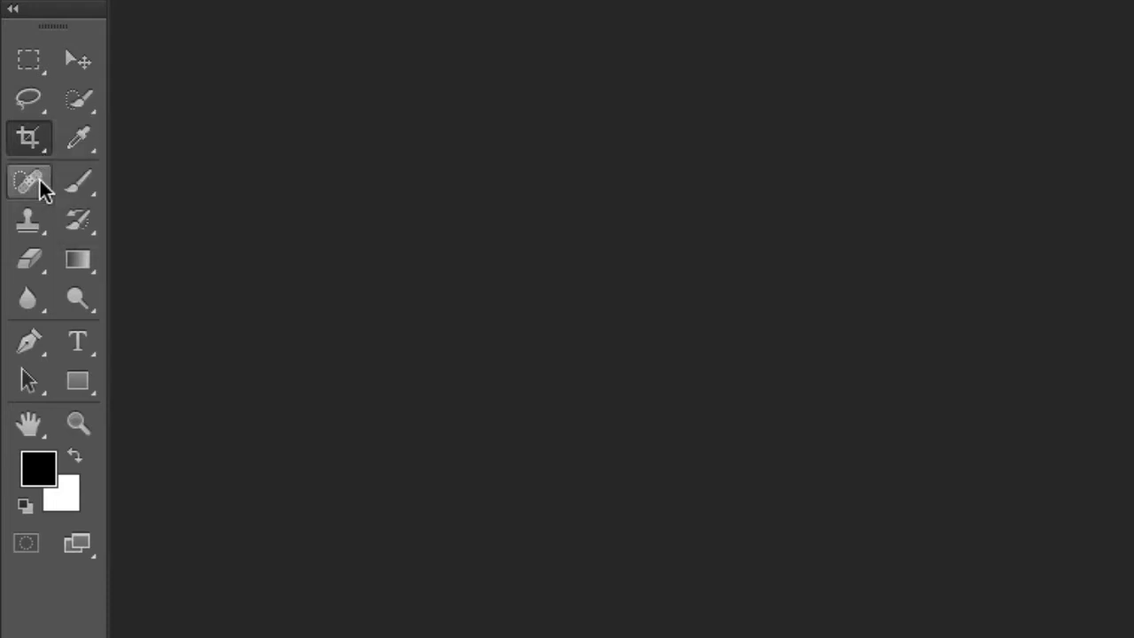
pyautogui.click(37, 179)
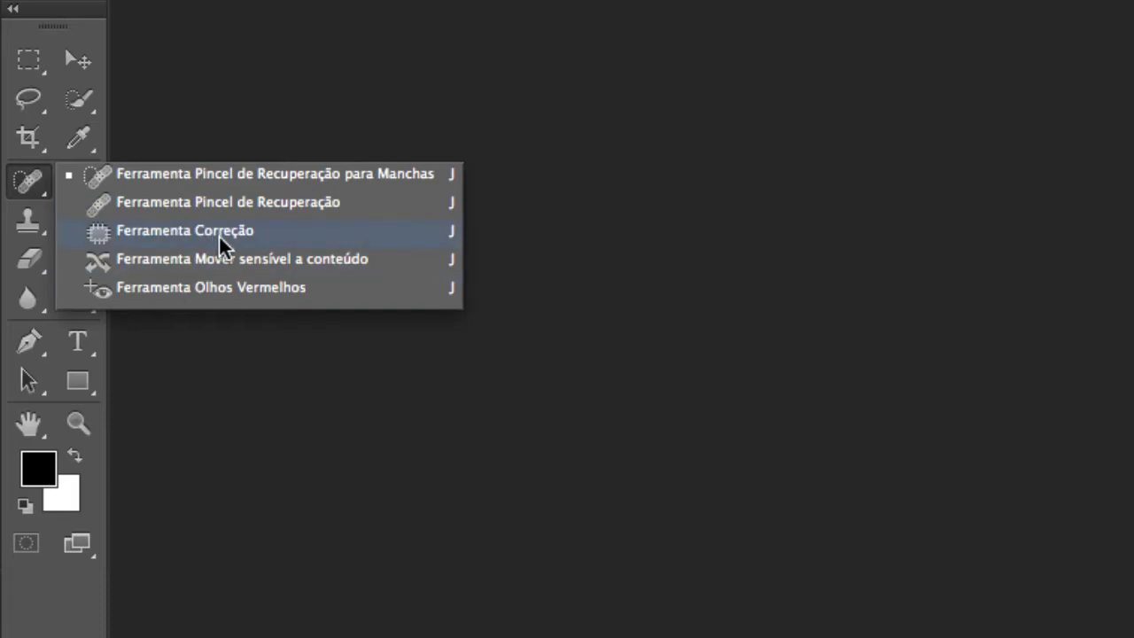
pyautogui.click(202, 292)
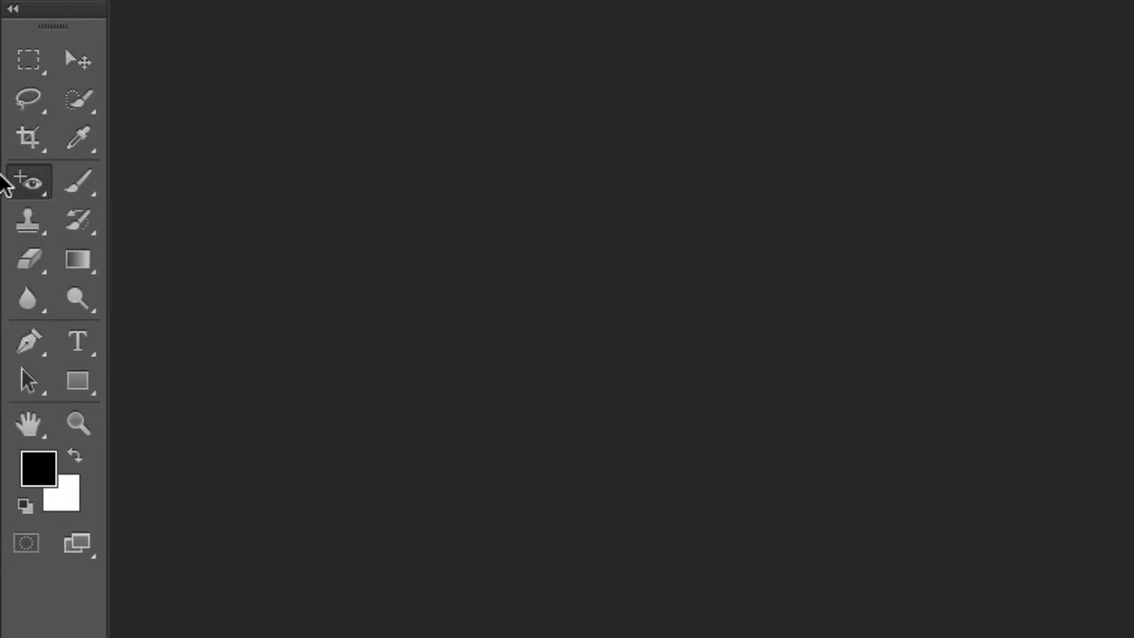
# Reopen the healing tools list, then Alt-click the healing slot repeatedly to cycle its tools
pyautogui.rightClick(26, 184)
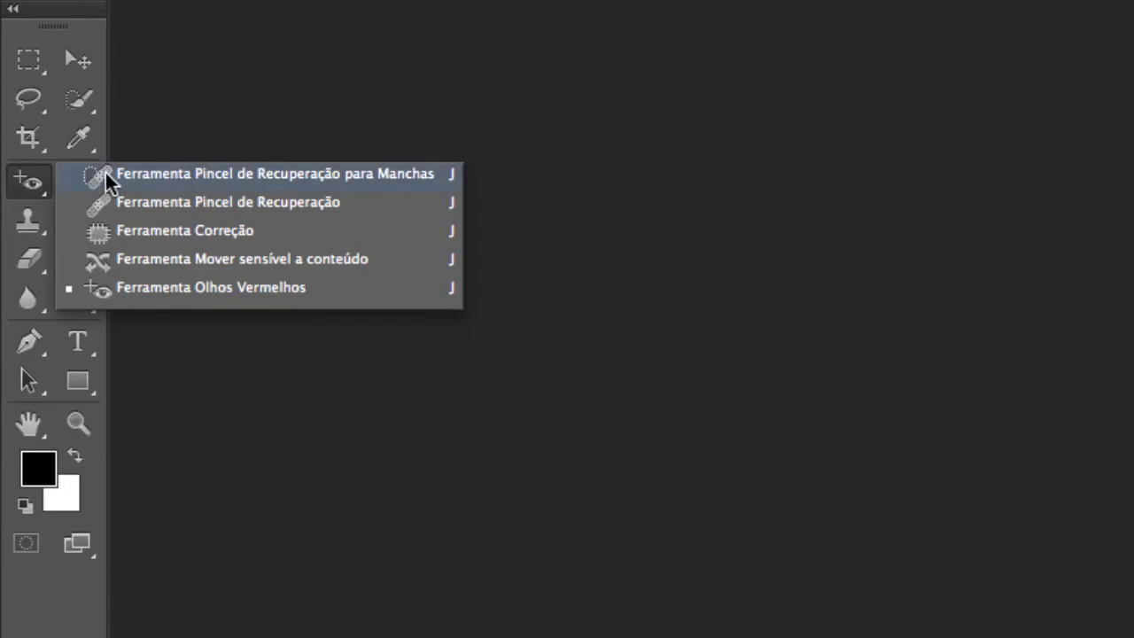
pyautogui.click(41, 184)
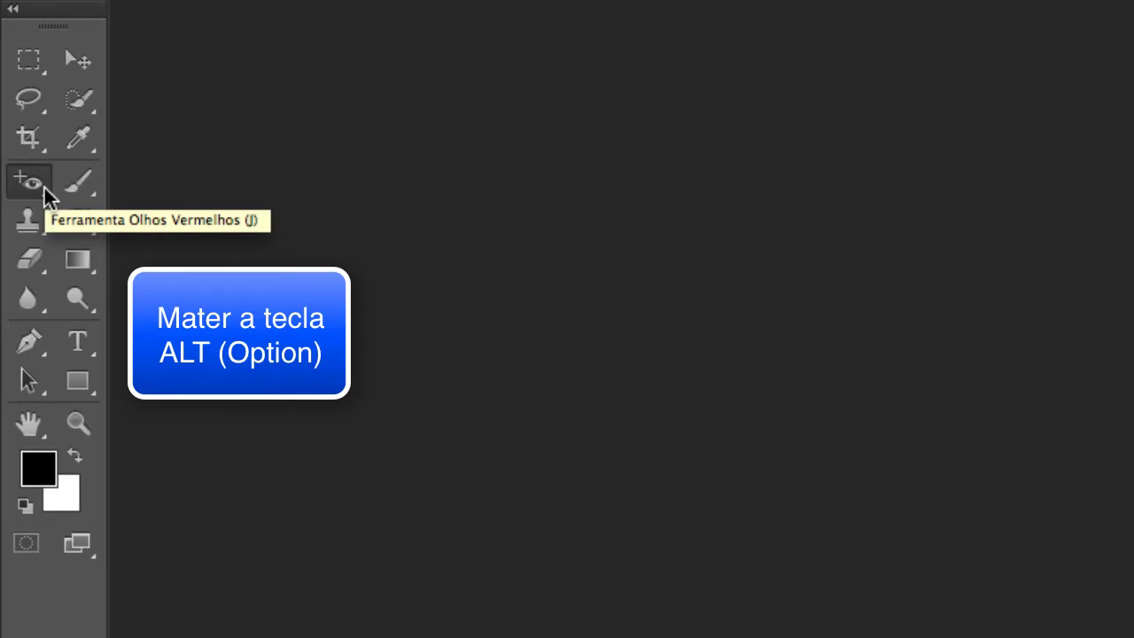
pyautogui.keyDown('alt'); pyautogui.click(38, 185); pyautogui.keyUp('alt')
pyautogui.keyDown('alt'); pyautogui.click(38, 185); pyautogui.keyUp('alt')
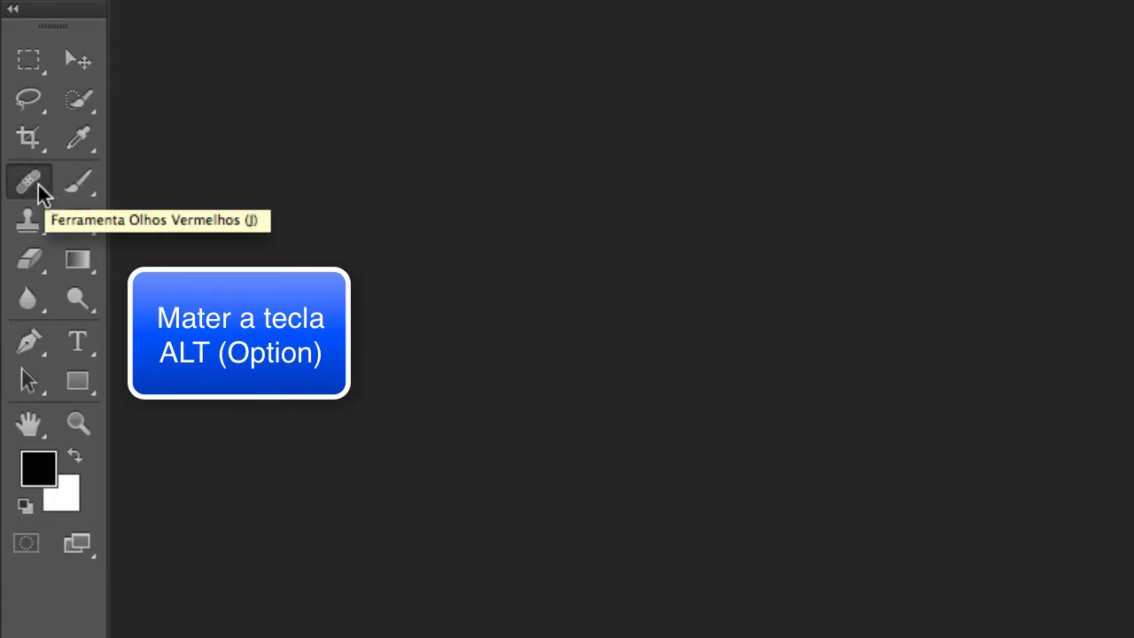
pyautogui.keyDown('alt'); pyautogui.click(38, 185); pyautogui.keyUp('alt')
pyautogui.keyDown('alt'); pyautogui.click(38, 185); pyautogui.keyUp('alt')
pyautogui.keyDown('alt'); pyautogui.click(39, 185); pyautogui.keyUp('alt')
pyautogui.keyDown('alt'); pyautogui.click(38, 185); pyautogui.keyUp('alt')
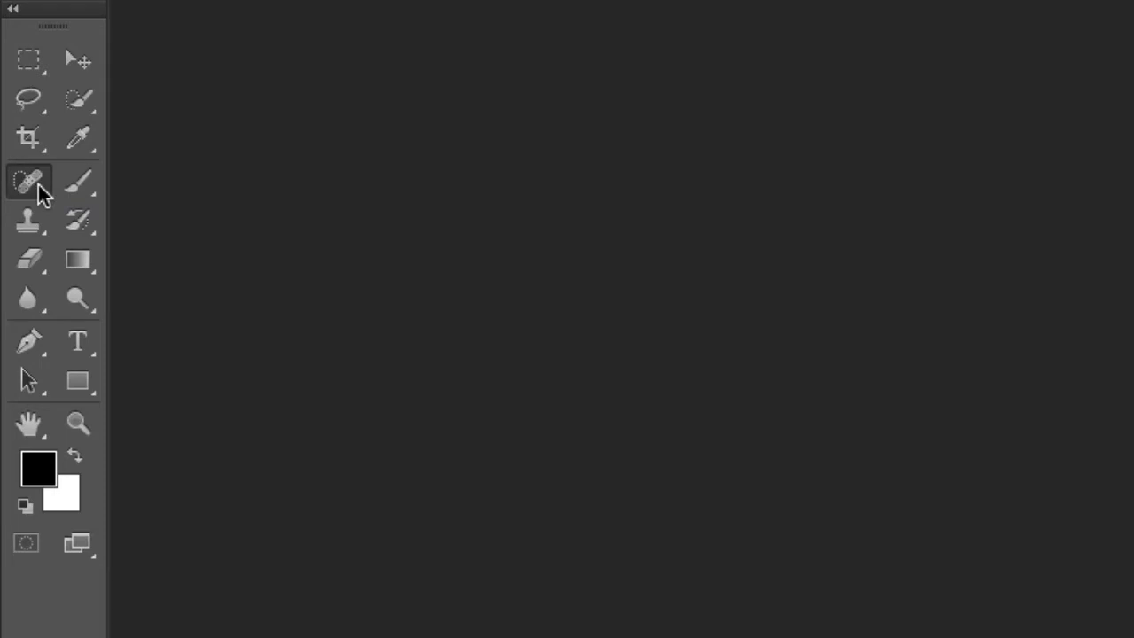
pyautogui.keyDown('alt'); pyautogui.click(38, 185); pyautogui.keyUp('alt')
pyautogui.keyDown('alt'); pyautogui.click(38, 185); pyautogui.keyUp('alt')
pyautogui.keyDown('alt'); pyautogui.click(38, 185); pyautogui.keyUp('alt')
pyautogui.keyDown('alt'); pyautogui.click(38, 185); pyautogui.keyUp('alt')
pyautogui.keyDown('alt'); pyautogui.click(38, 185); pyautogui.keyUp('alt')
pyautogui.keyDown('alt'); pyautogui.click(39, 185); pyautogui.keyUp('alt')
pyautogui.keyDown('alt'); pyautogui.click(38, 185); pyautogui.keyUp('alt')
pyautogui.keyDown('alt'); pyautogui.click(38, 185); pyautogui.keyUp('alt')
pyautogui.keyDown('alt'); pyautogui.click(38, 186); pyautogui.keyUp('alt')
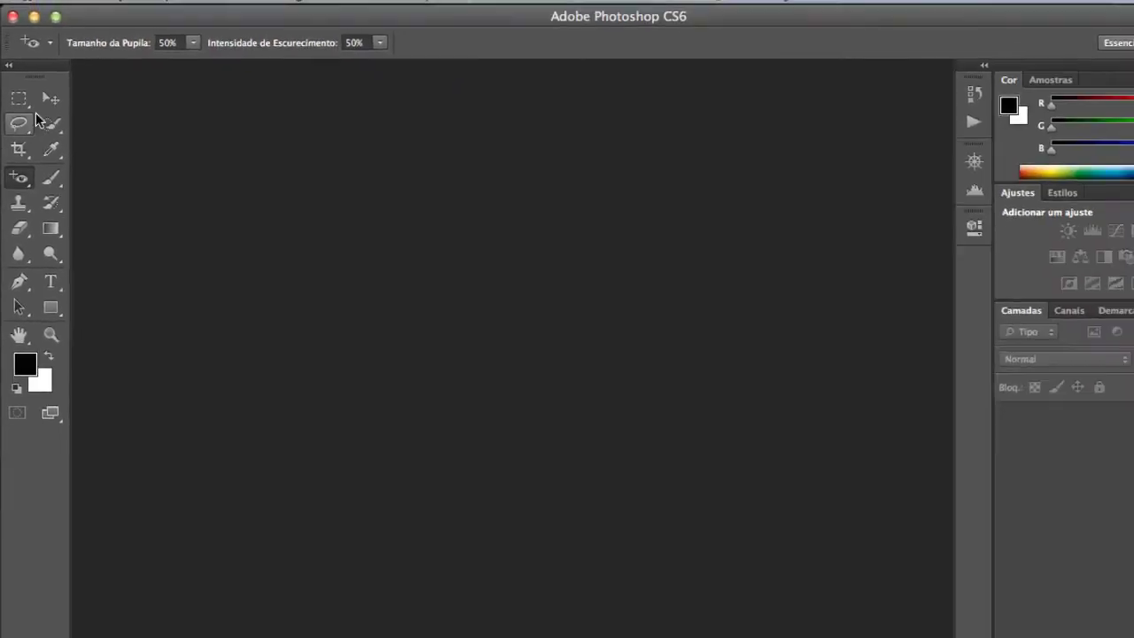
# Cycle through Quick Selection, Eyedropper, Crop, Red Eye, Clone Stamp and Brush, ending on Move
pyautogui.click(46, 107)
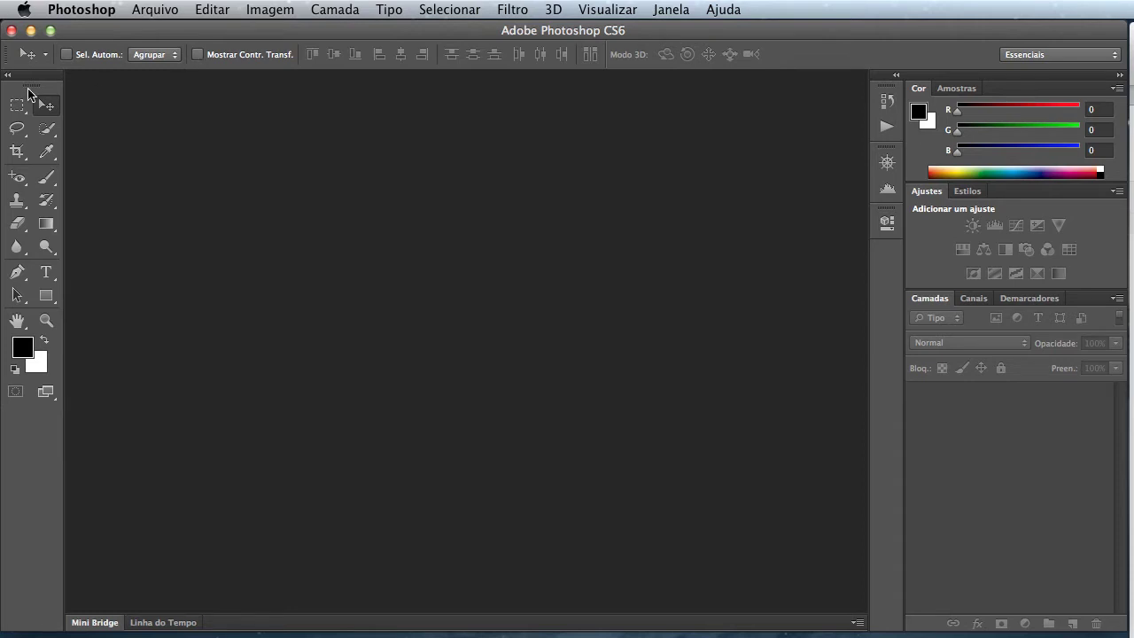
pyautogui.click(45, 130)
pyautogui.click(47, 155)
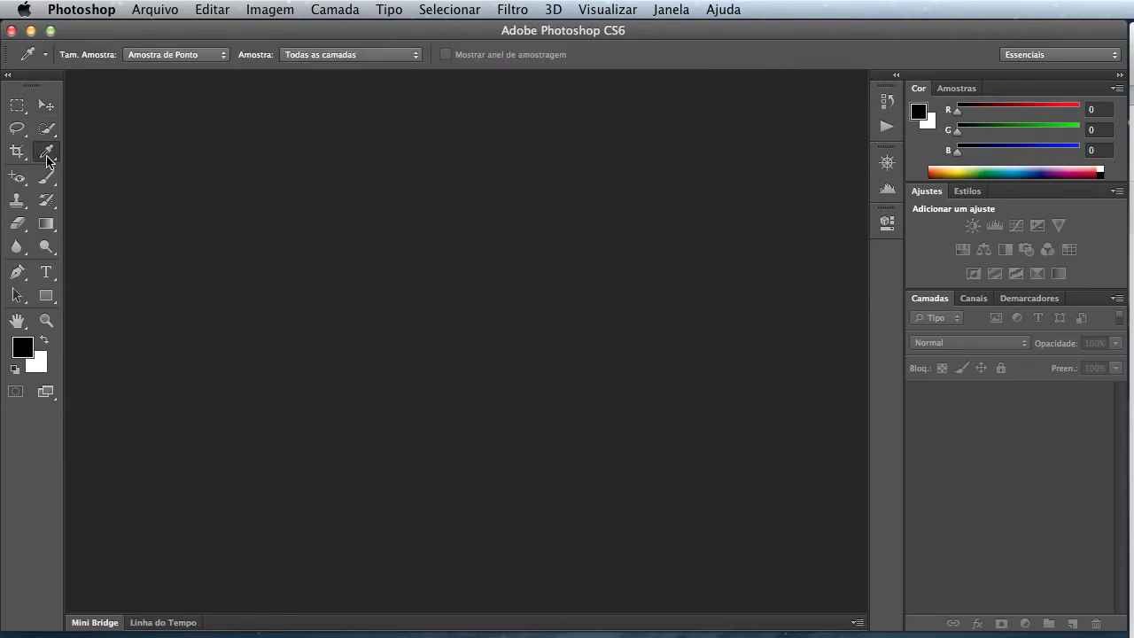
pyautogui.click(18, 153)
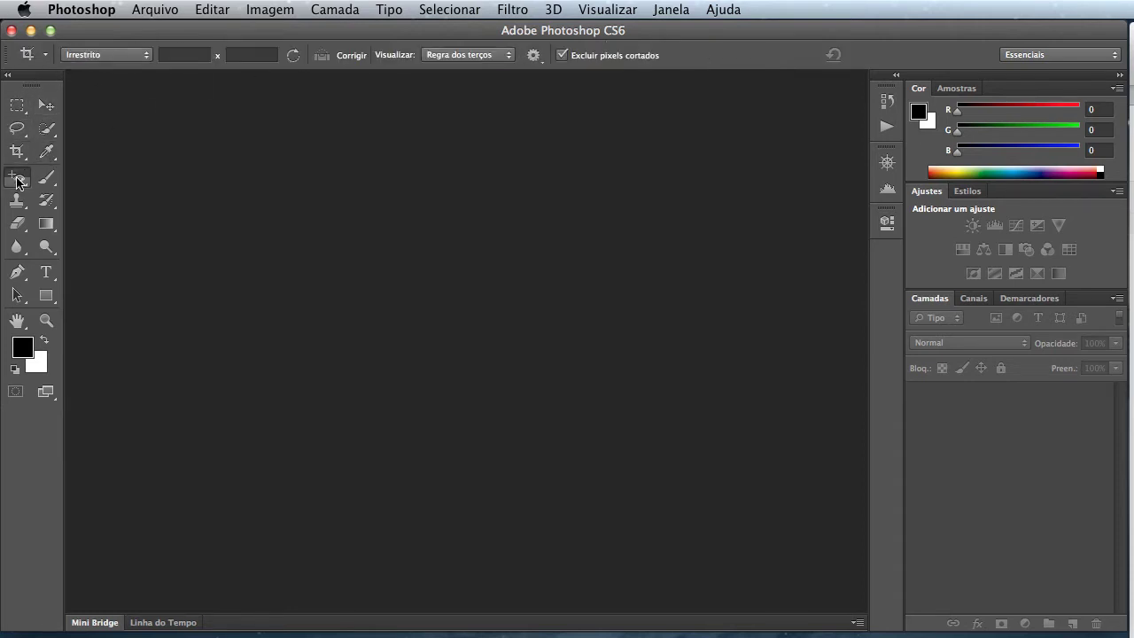
pyautogui.click(18, 177)
pyautogui.click(17, 201)
pyautogui.click(46, 177)
pyautogui.click(47, 153)
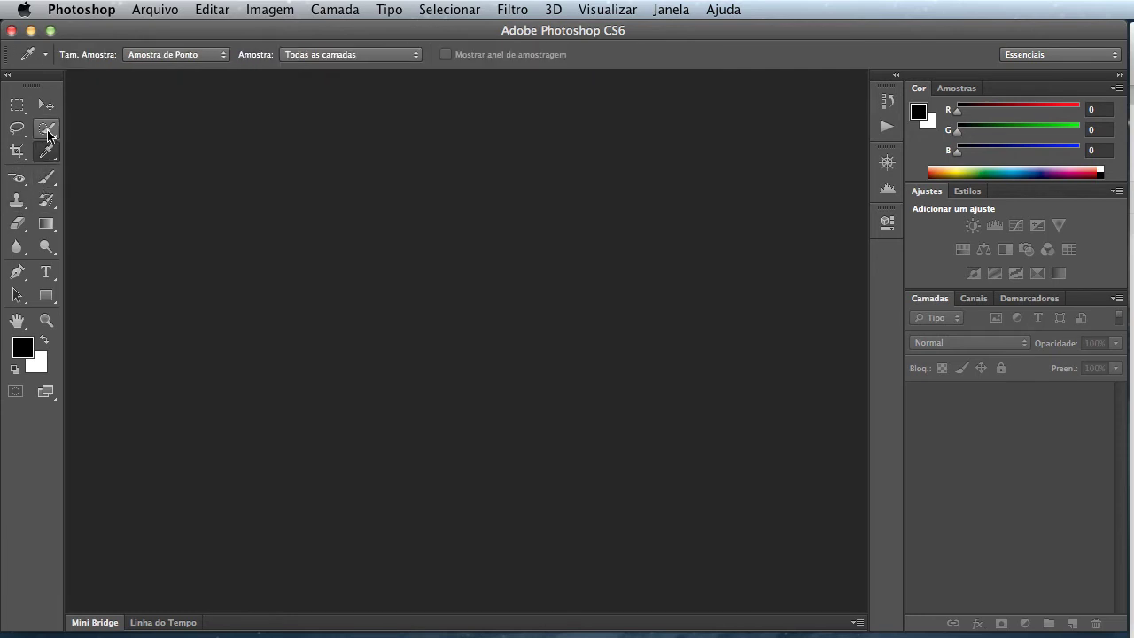
pyautogui.click(47, 129)
pyautogui.click(48, 106)
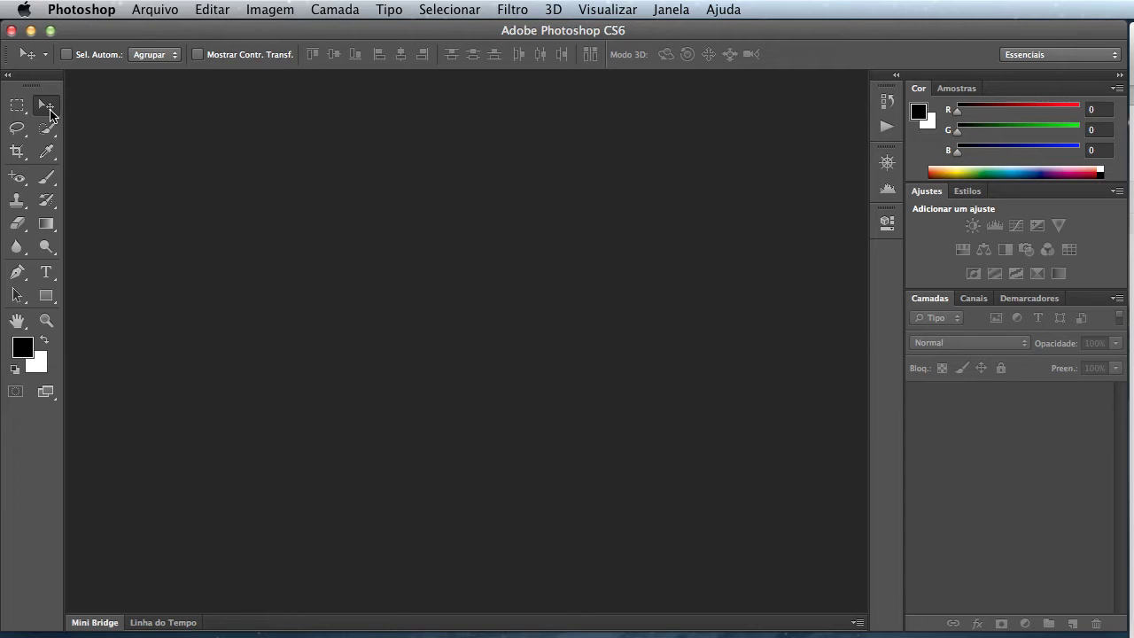
pyautogui.click(46, 128)
pyautogui.click(46, 104)
pyautogui.moveTo(921, 92); pyautogui.dragTo(480, 202)
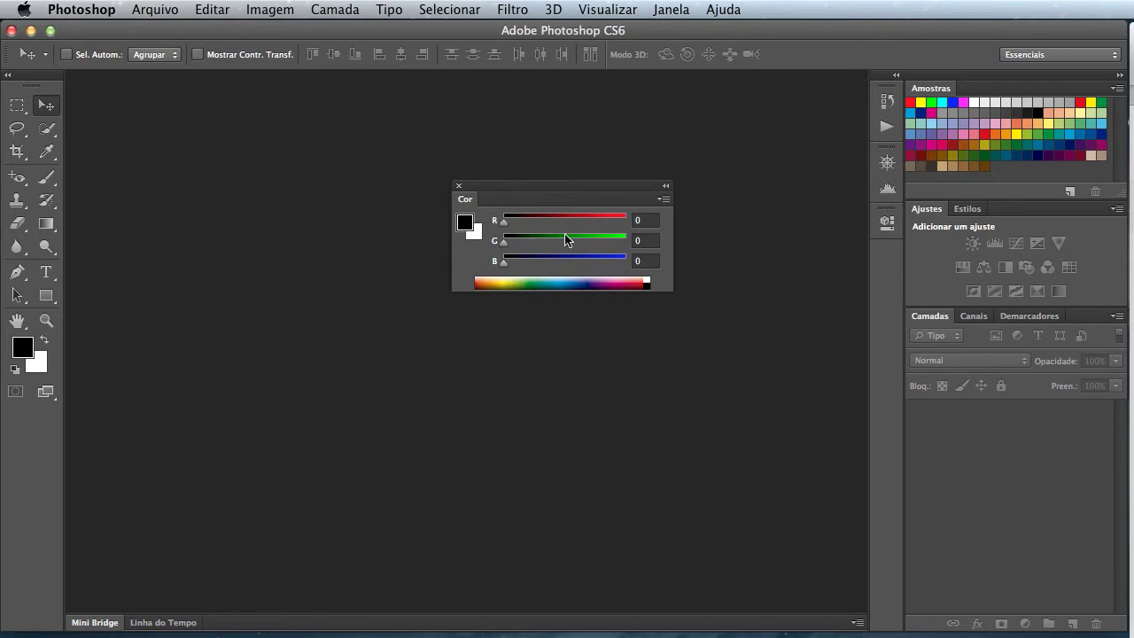
pyautogui.moveTo(577, 203); pyautogui.dragTo(571, 210)
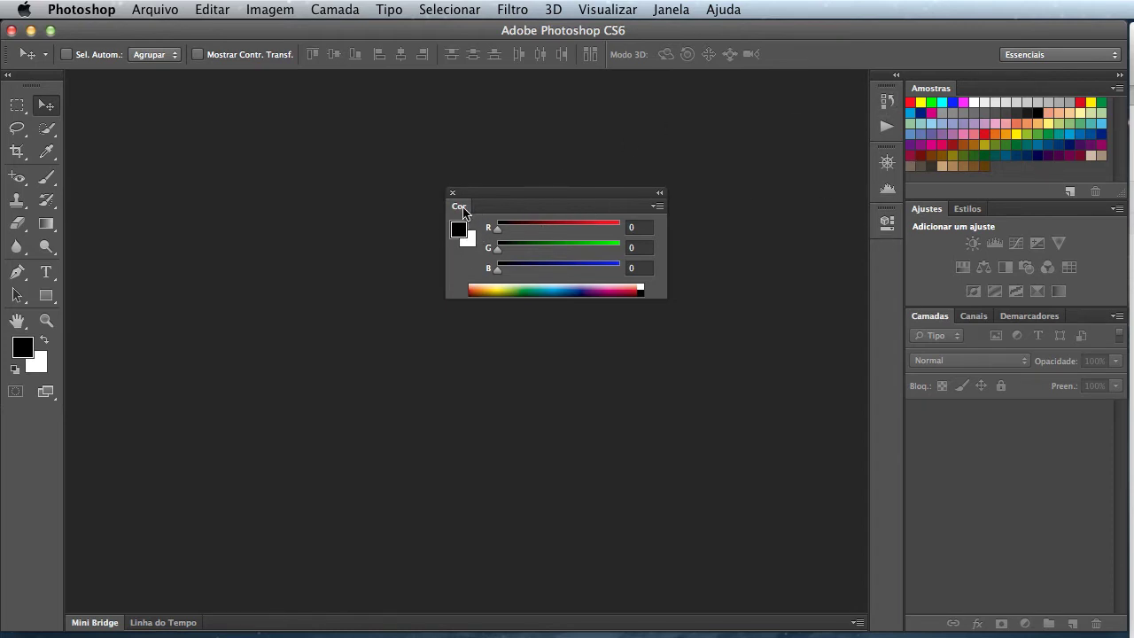
pyautogui.moveTo(458, 210); pyautogui.dragTo(942, 99)
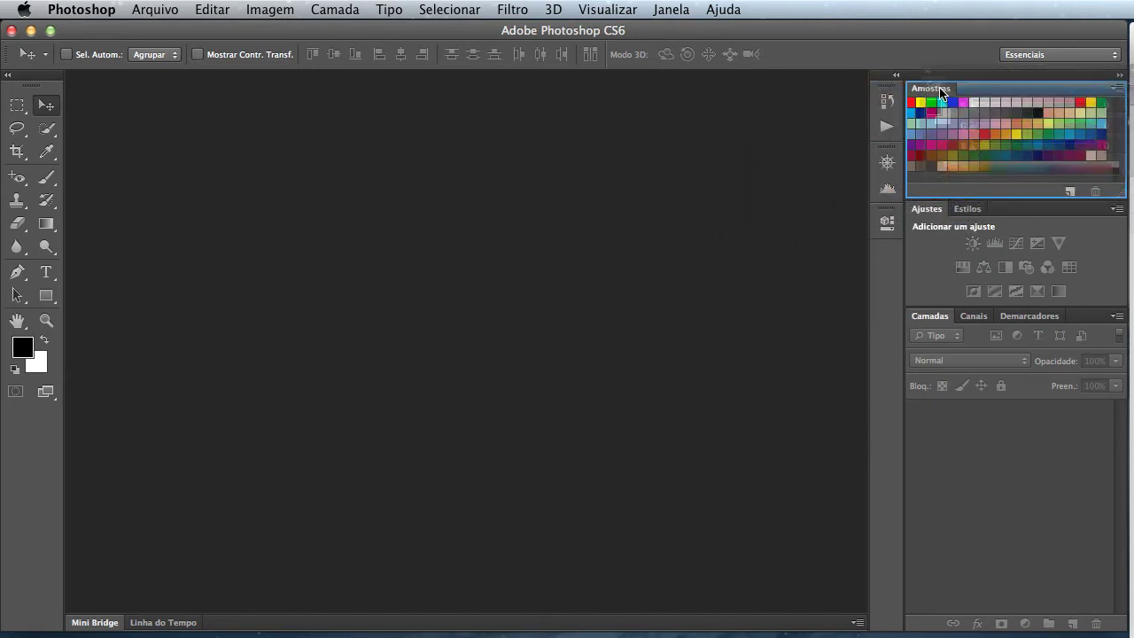
pyautogui.moveTo(942, 98); pyautogui.dragTo(922, 86)
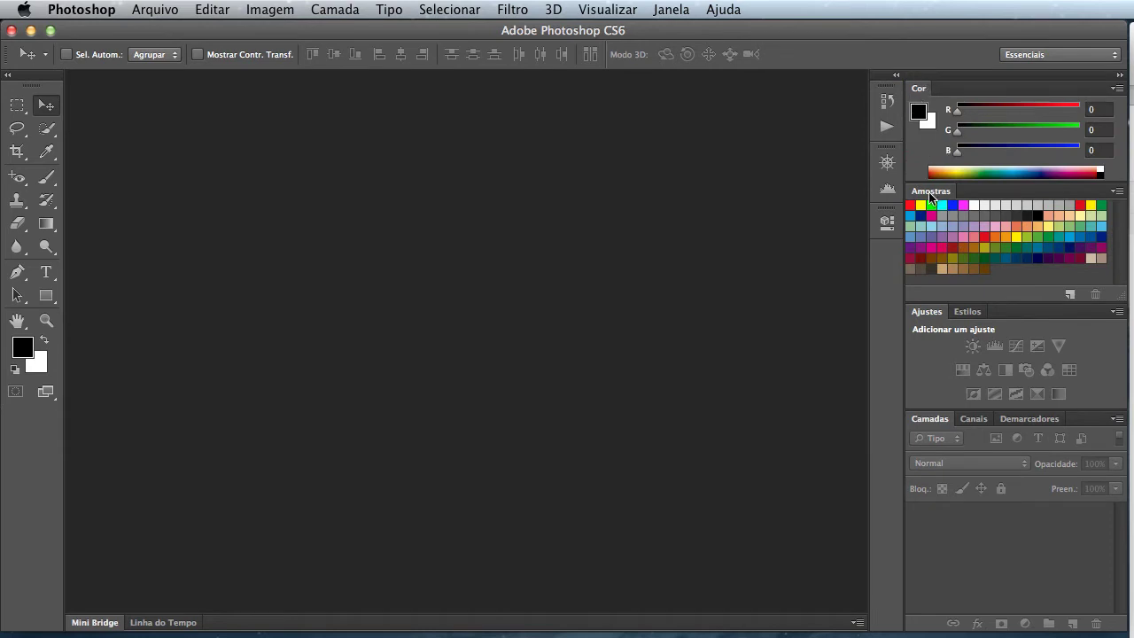
pyautogui.moveTo(931, 196)
pyautogui.mouseDown()
pyautogui.moveTo(629, 207)
pyautogui.moveTo(952, 95)
pyautogui.mouseUp()
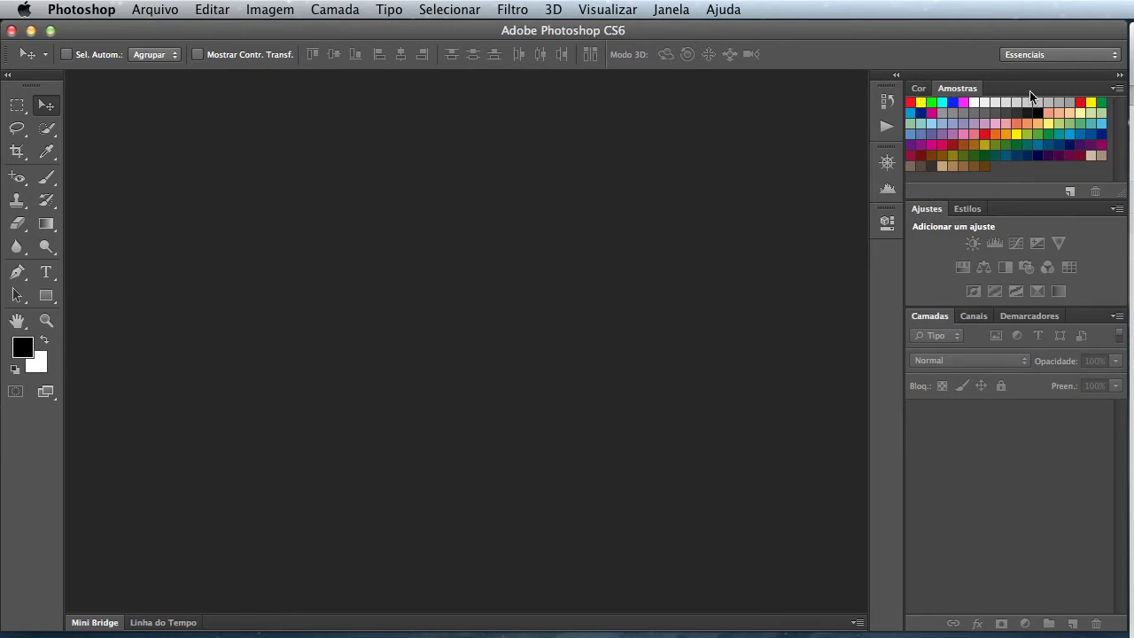
pyautogui.click(918, 89)
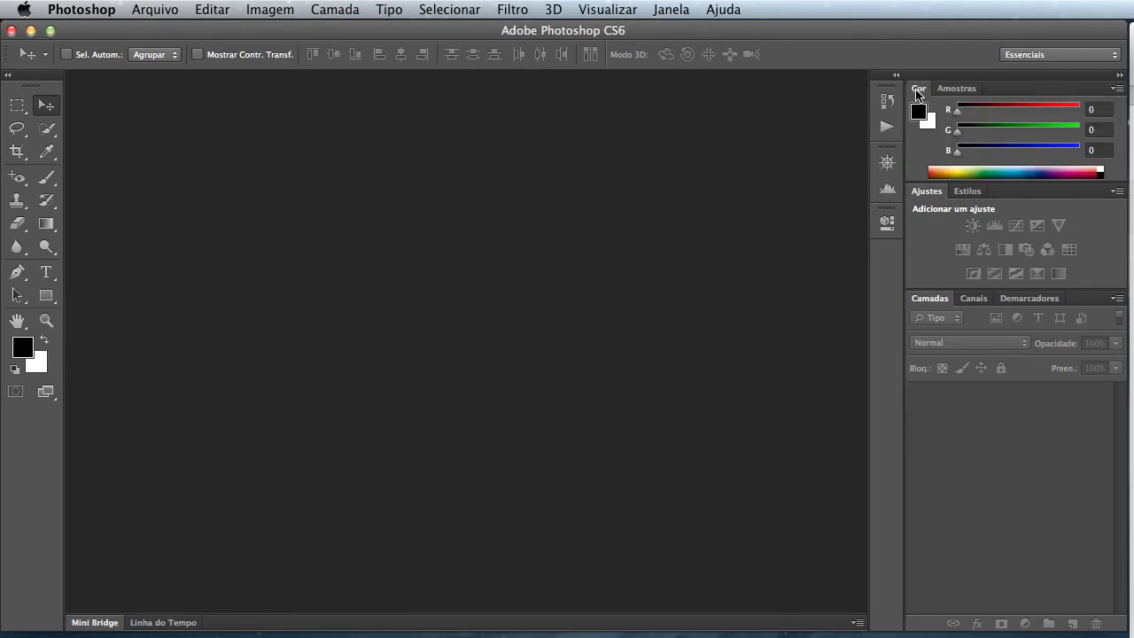
pyautogui.click(955, 89)
pyautogui.click(920, 90)
pyautogui.click(672, 10)
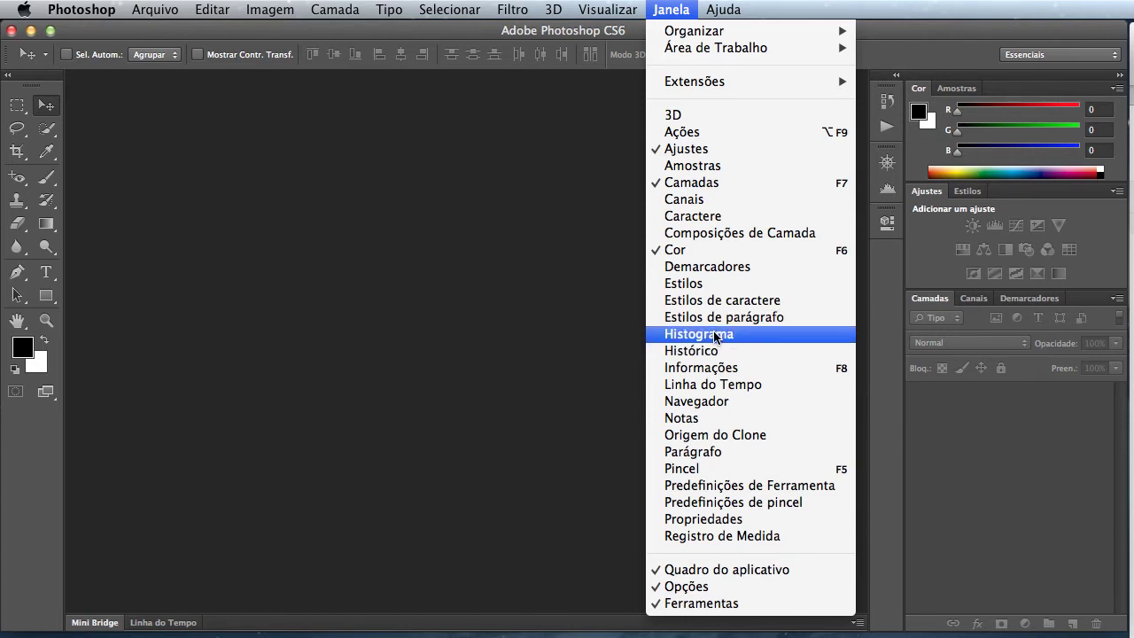
pyautogui.click(888, 273)
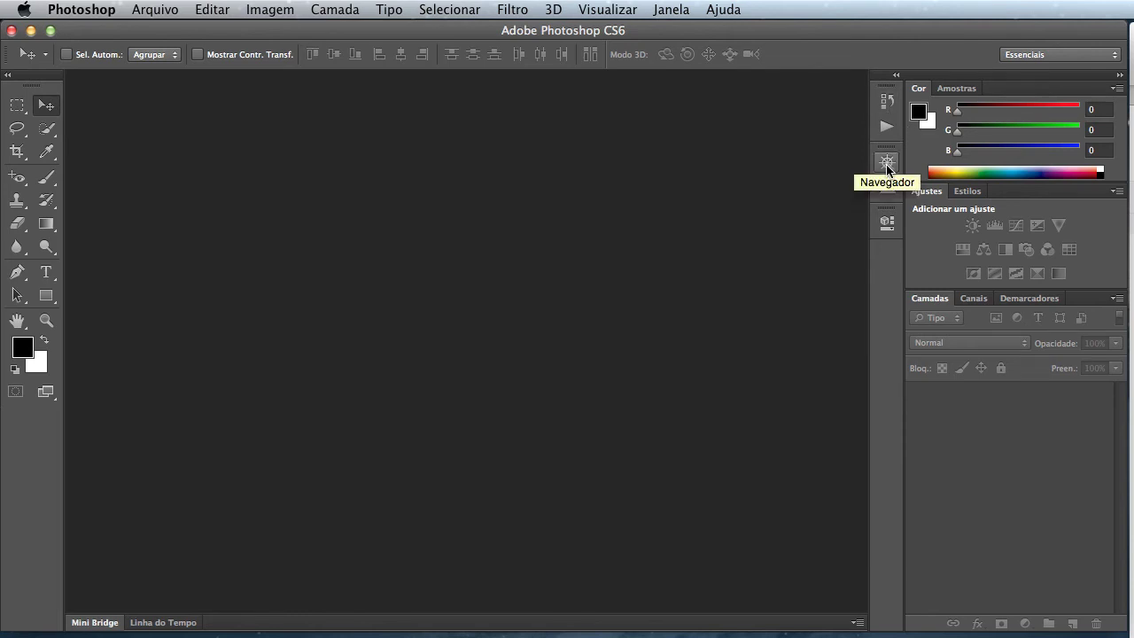
pyautogui.click(887, 164)
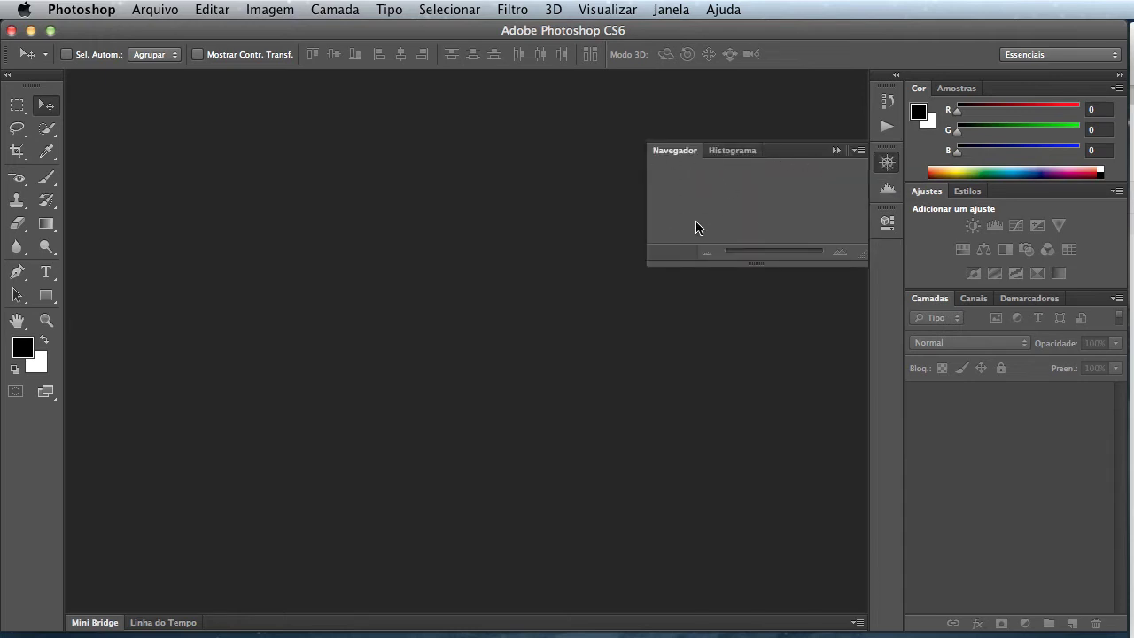
pyautogui.click(835, 152)
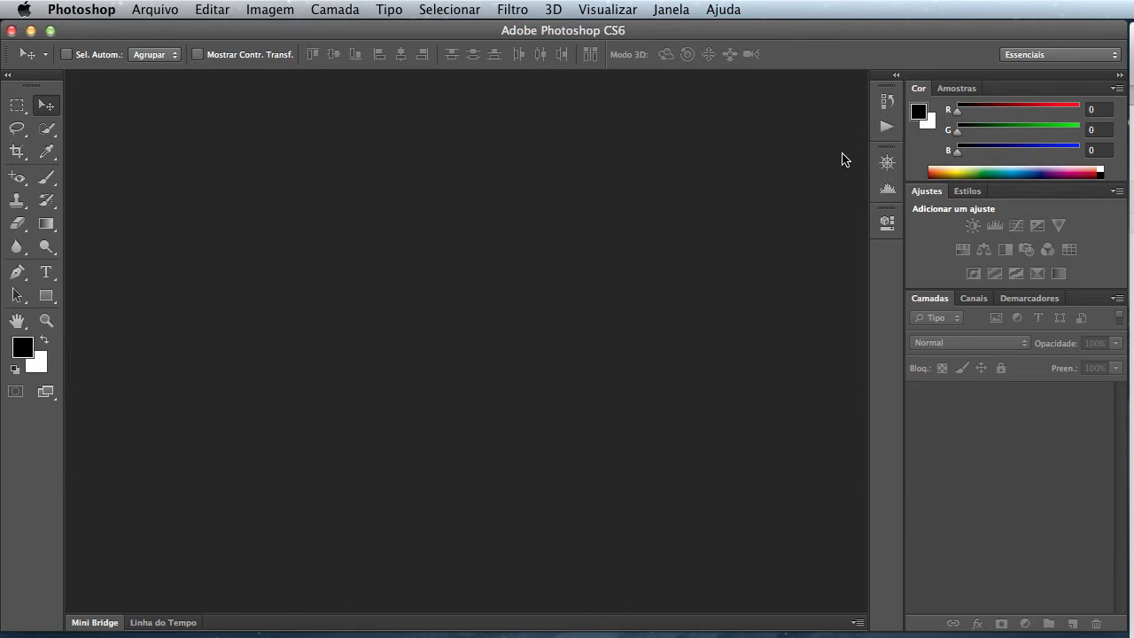
# Open os-braceletes-da-mulher-maravilha1.jpg, accepting the missing colour profile warning, then start another Arquivo > Abrir
pyautogui.doubleClick(543, 258)
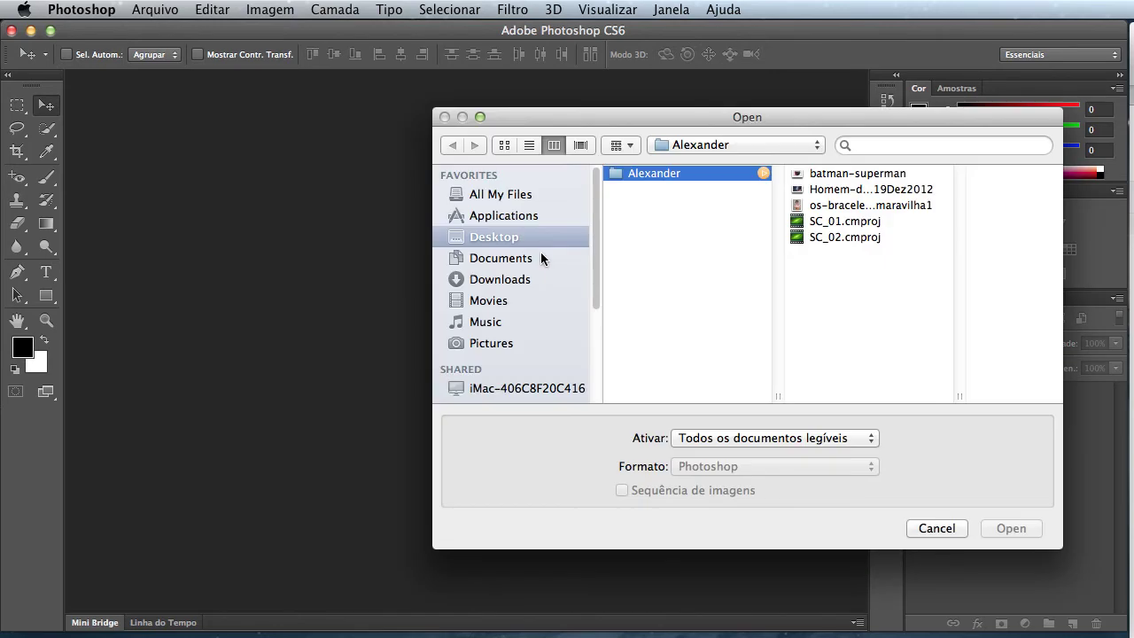
pyautogui.click(867, 205)
pyautogui.click(1011, 529)
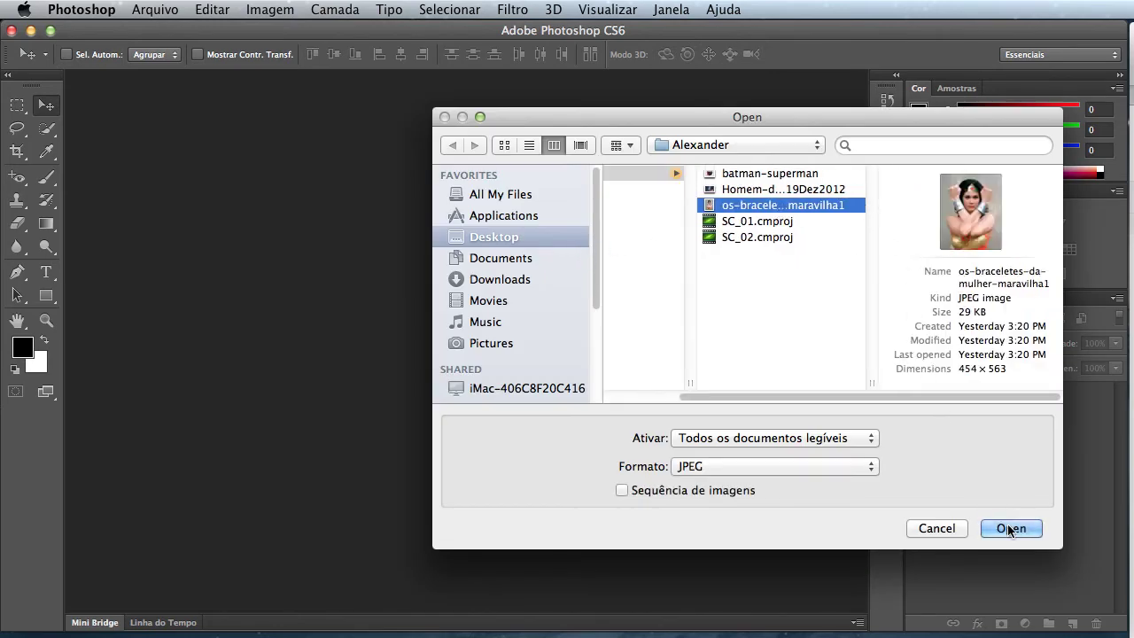
pyautogui.click(1048, 528)
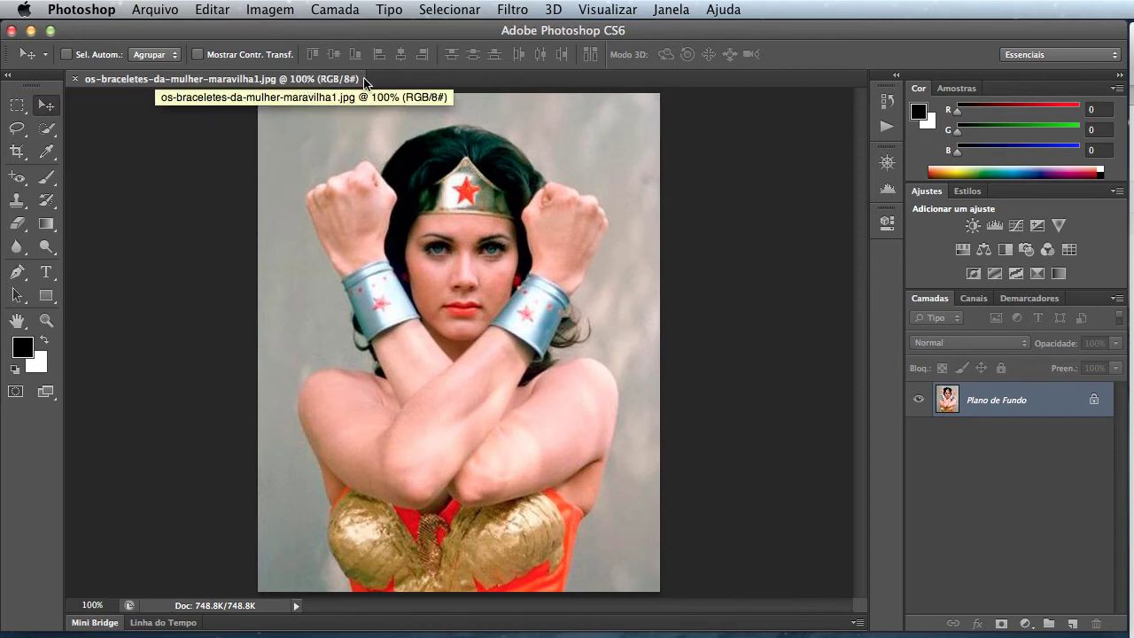
pyautogui.click(164, 13)
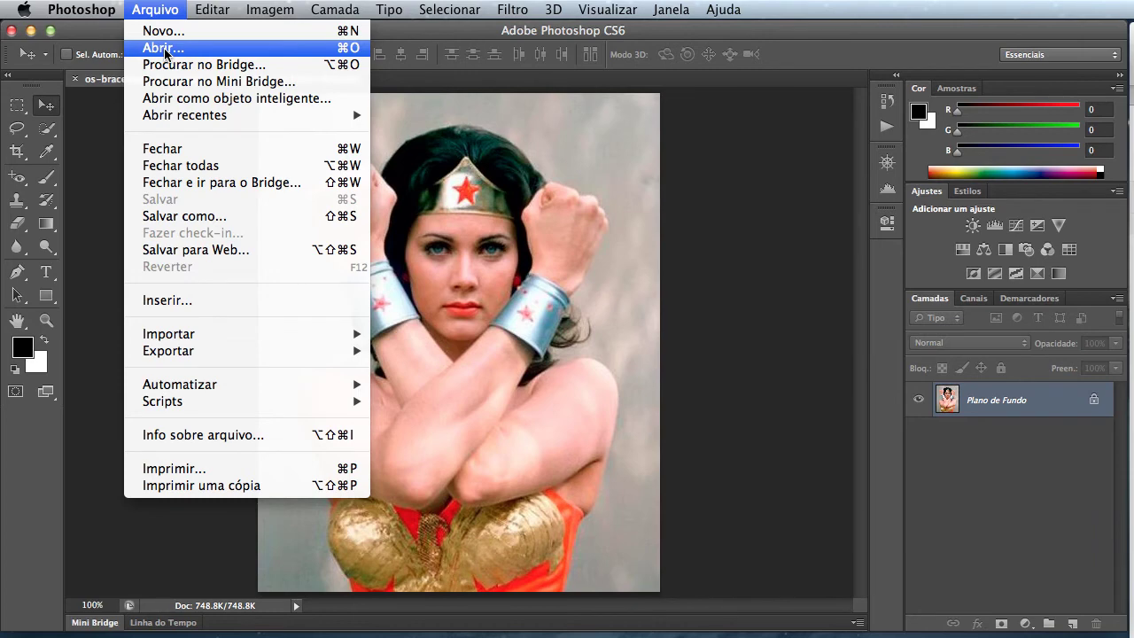
pyautogui.click(166, 50)
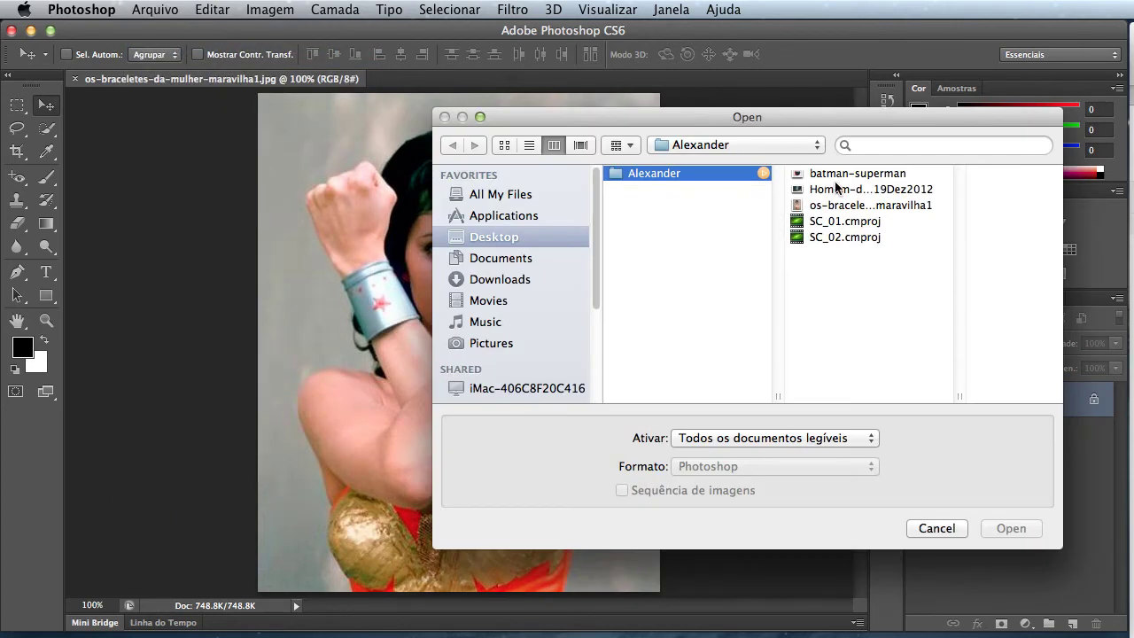
# Open batman-superman.jpg without colour management, then switch between the two document tabs
pyautogui.click(835, 188)
pyautogui.click(808, 174)
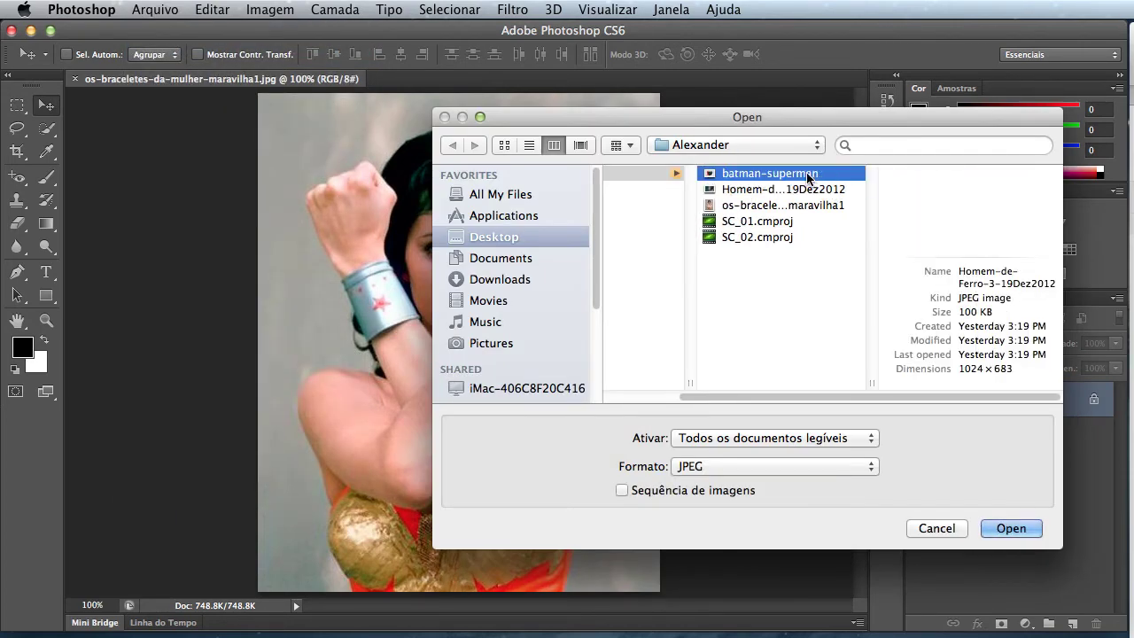
pyautogui.click(1021, 529)
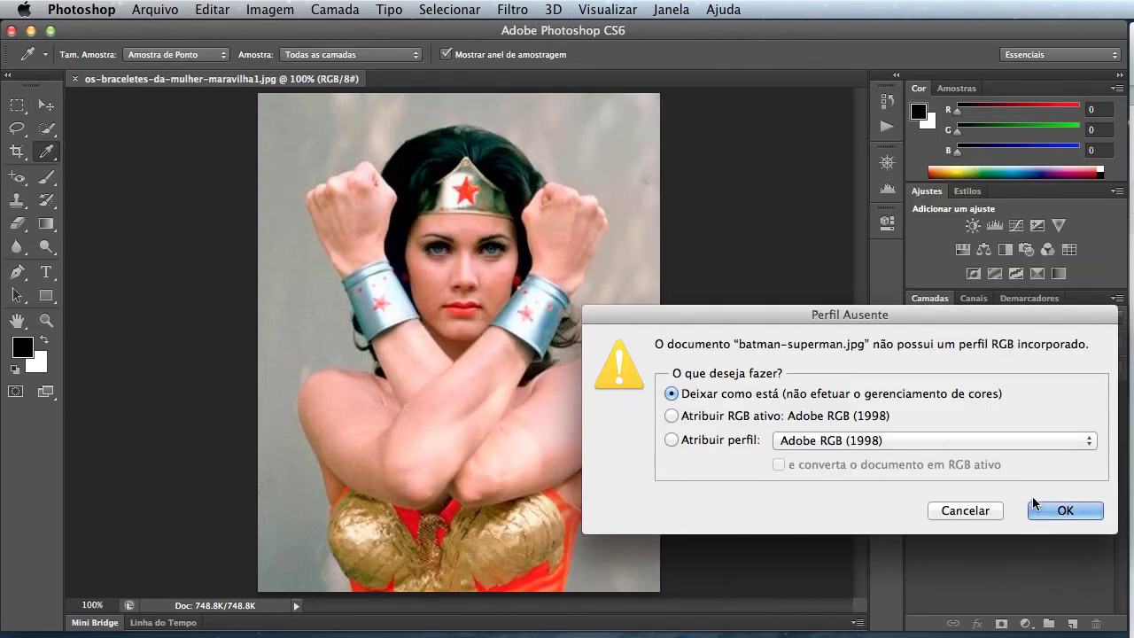
pyautogui.click(1035, 507)
pyautogui.press('v')
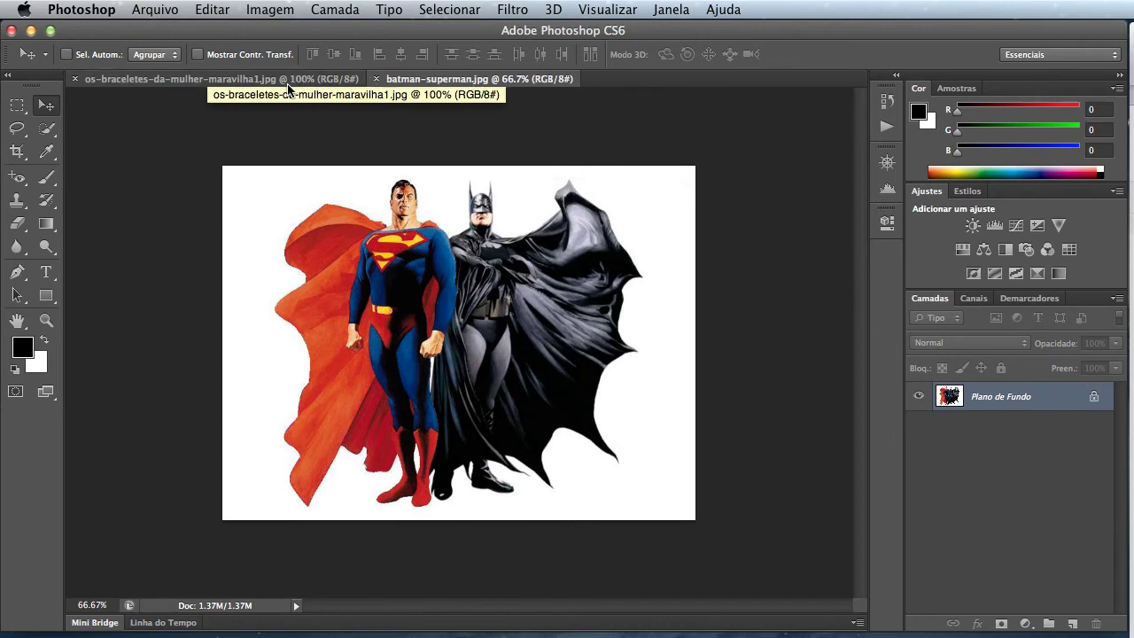
pyautogui.click(326, 82)
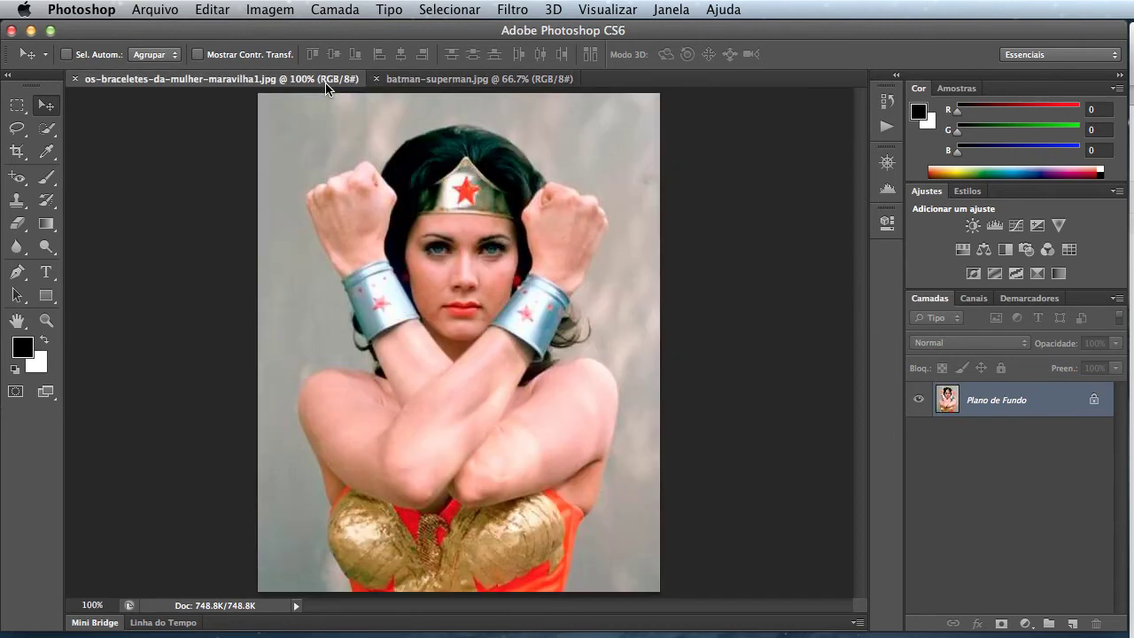
pyautogui.click(394, 82)
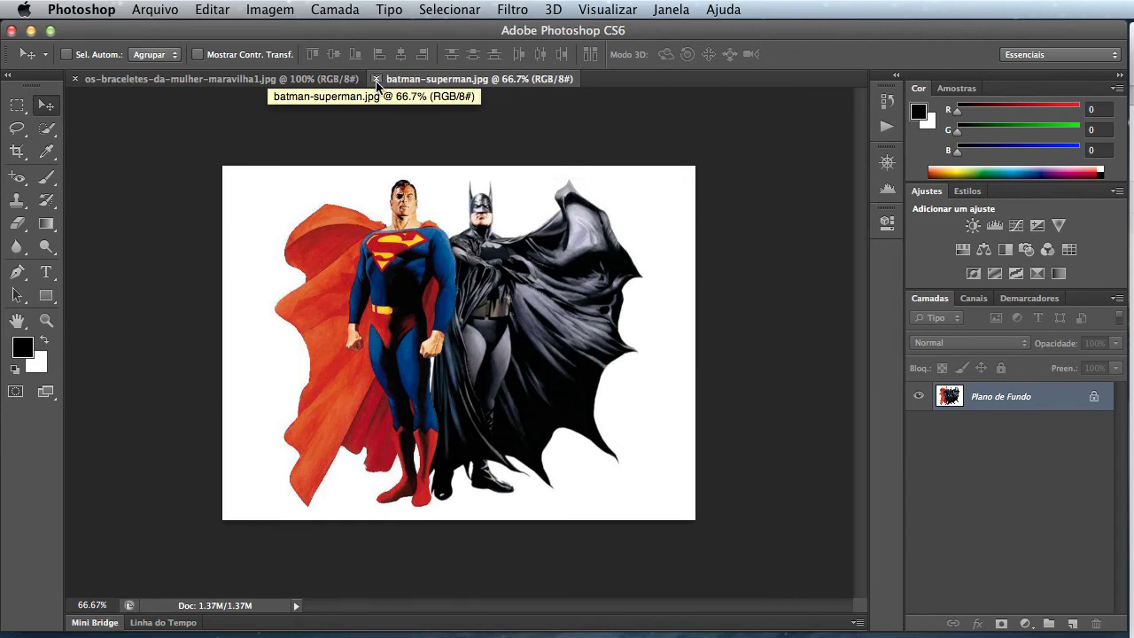
# Close the batman-superman.jpg document and open the Visualizar menu
pyautogui.click(376, 79)
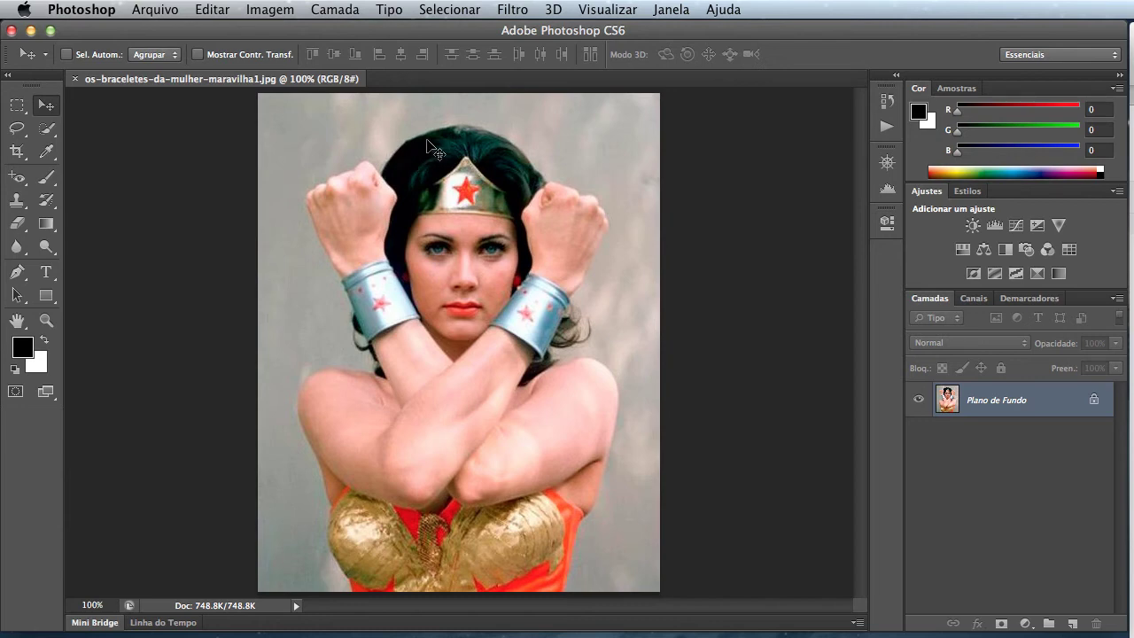
pyautogui.click(599, 15)
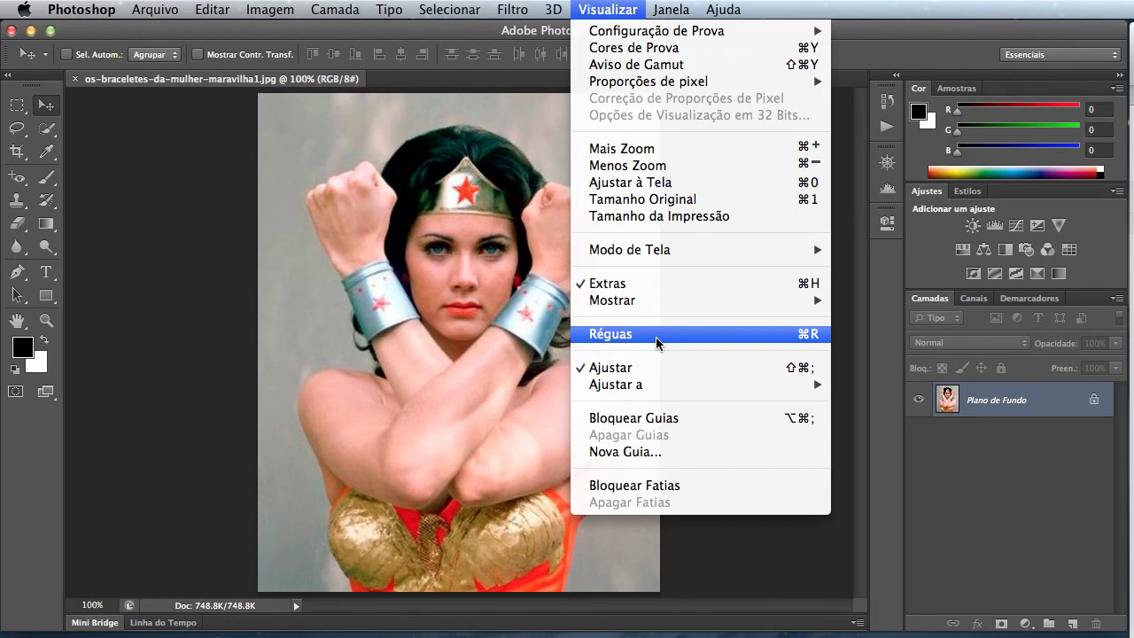
# Turn on Visualizar > Réguas, then close the Wonder Woman bracelets document
pyautogui.click(656, 336)
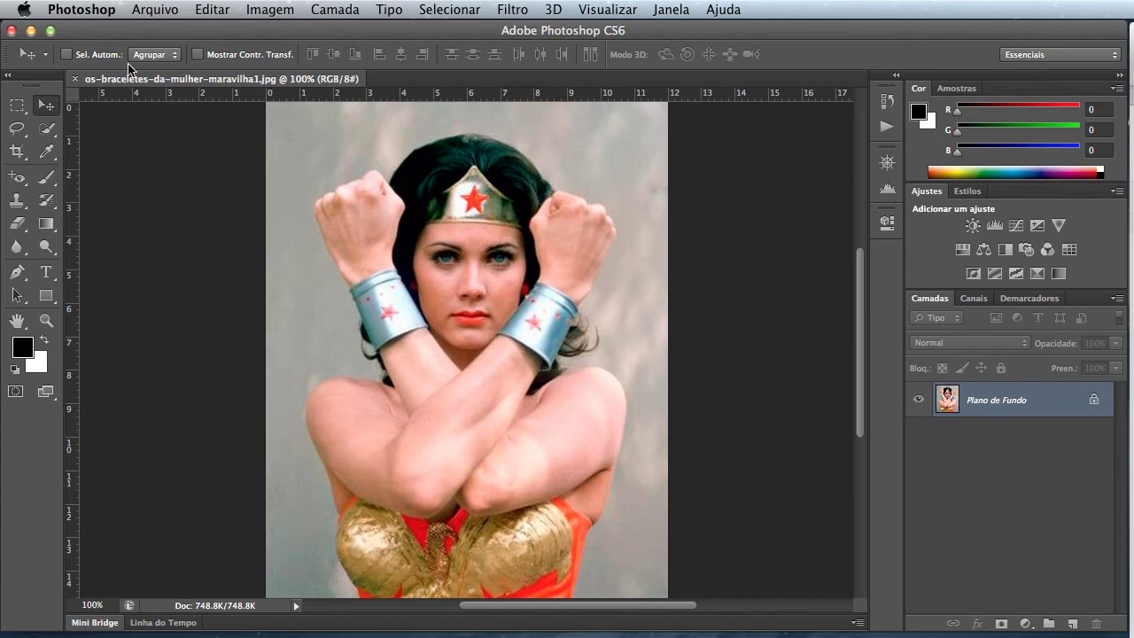
pyautogui.click(76, 79)
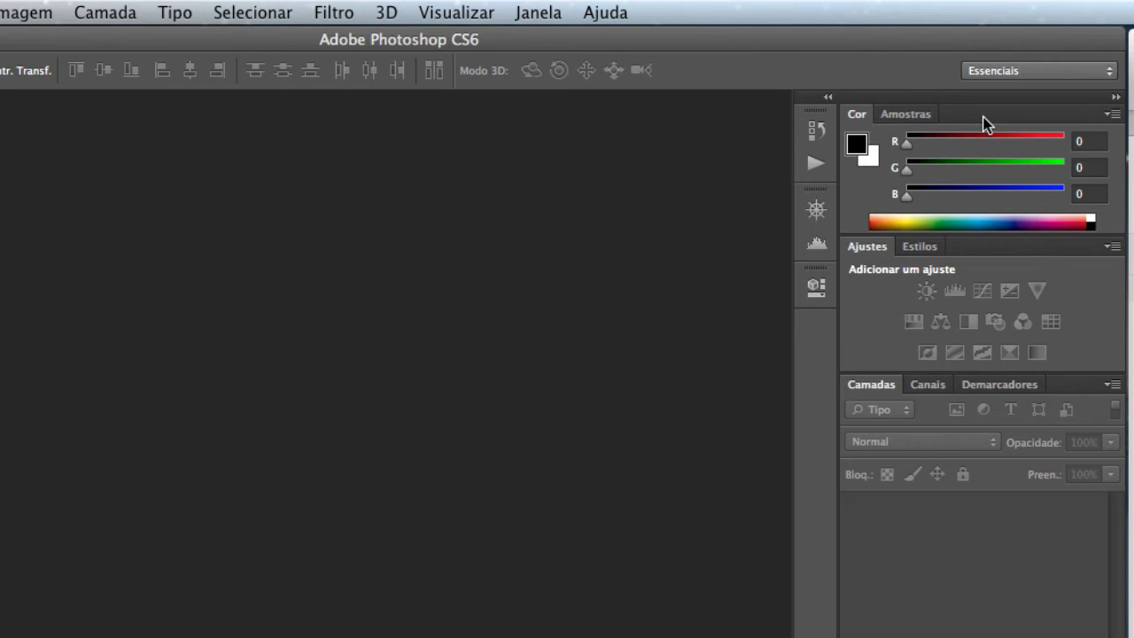
# Float the Cor panel out of the dock and close it, then do the same for Ajustes
pyautogui.moveTo(982, 116); pyautogui.dragTo(551, 235)
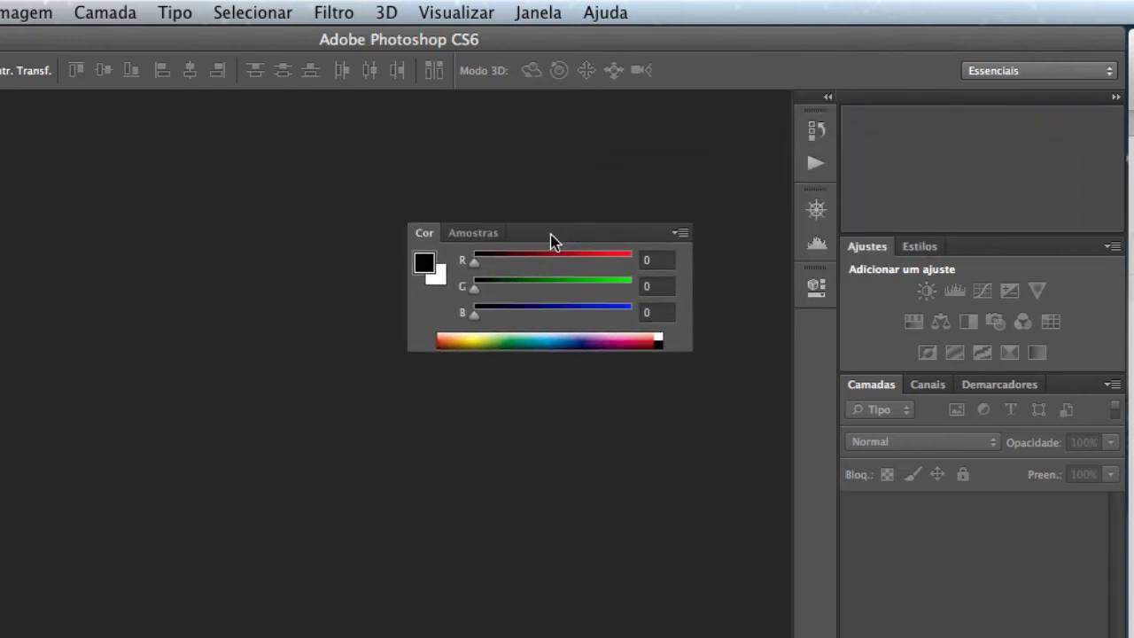
pyautogui.doubleClick(550, 235)
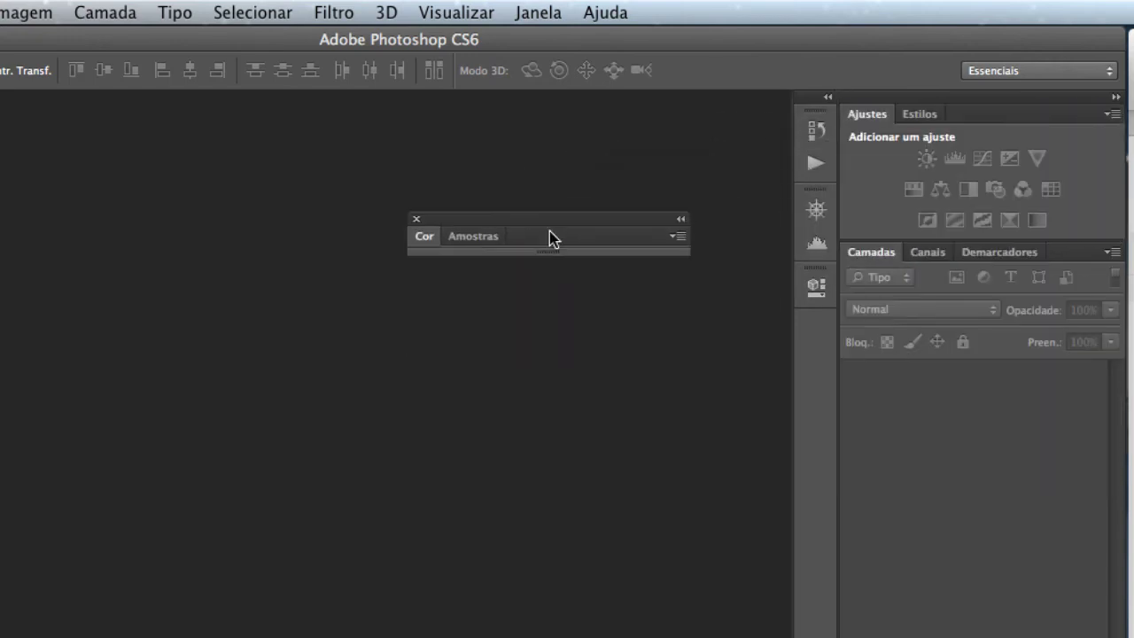
pyautogui.click(416, 219)
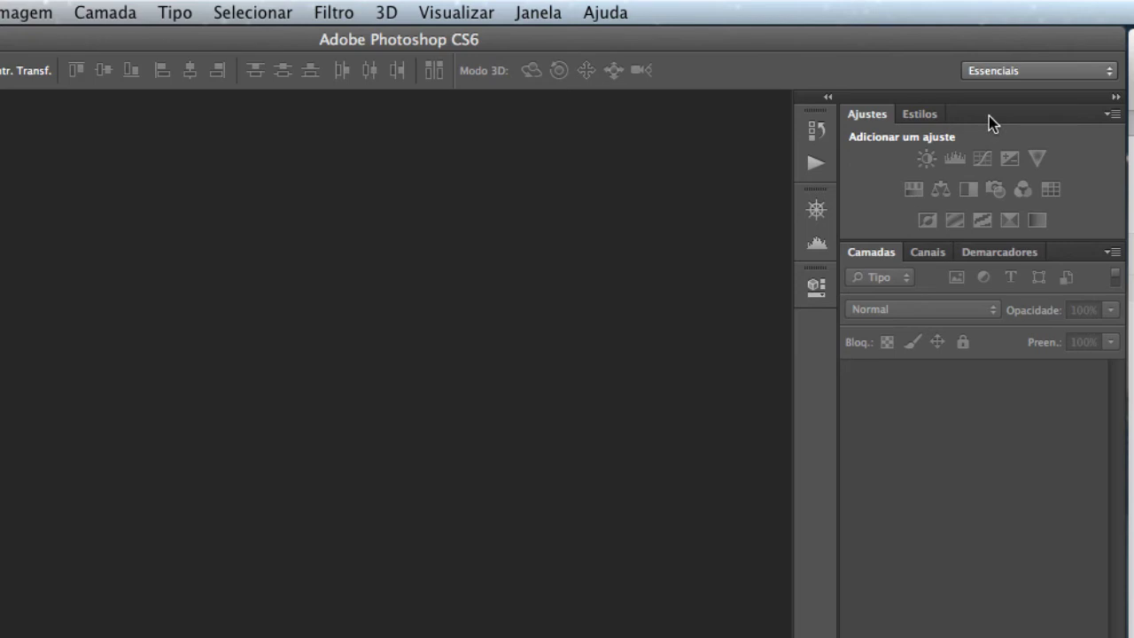
pyautogui.moveTo(989, 116)
pyautogui.mouseDown()
pyautogui.moveTo(878, 132)
pyautogui.moveTo(532, 233)
pyautogui.moveTo(485, 275)
pyautogui.mouseUp()
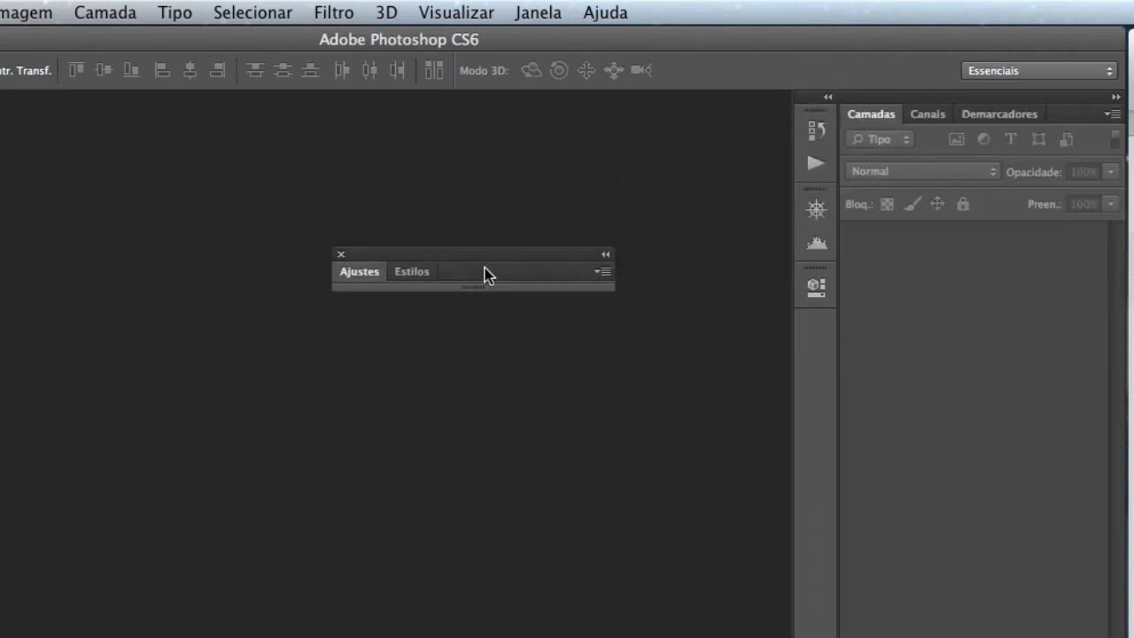
pyautogui.click(340, 255)
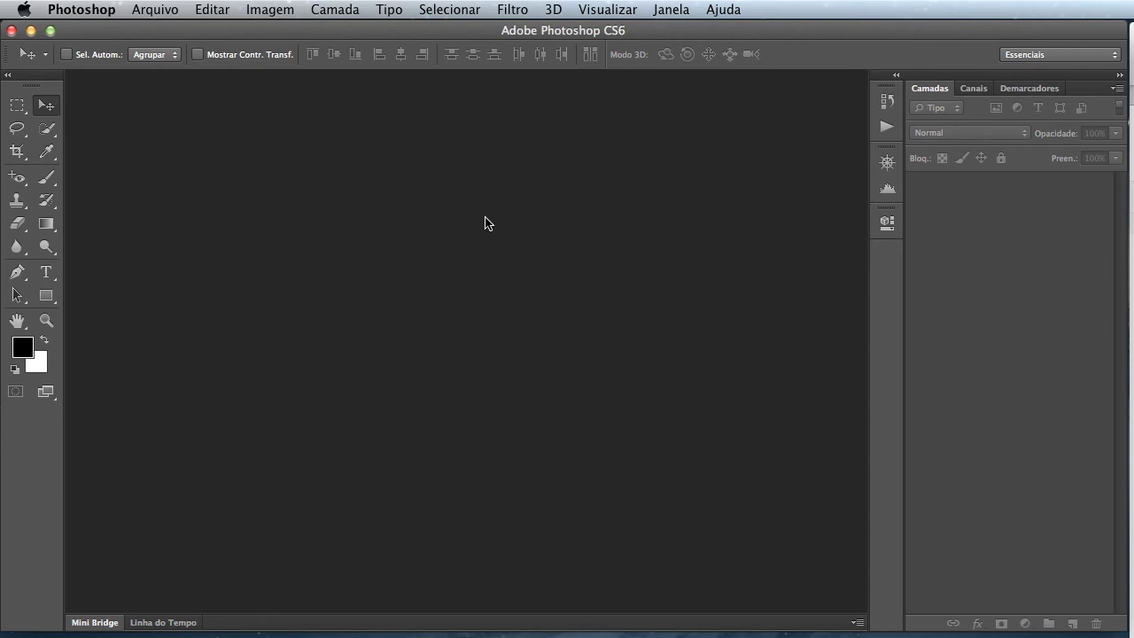
# Show Janela > Caractere, collapse it to an icon and dock it beside the other panels
pyautogui.click(672, 10)
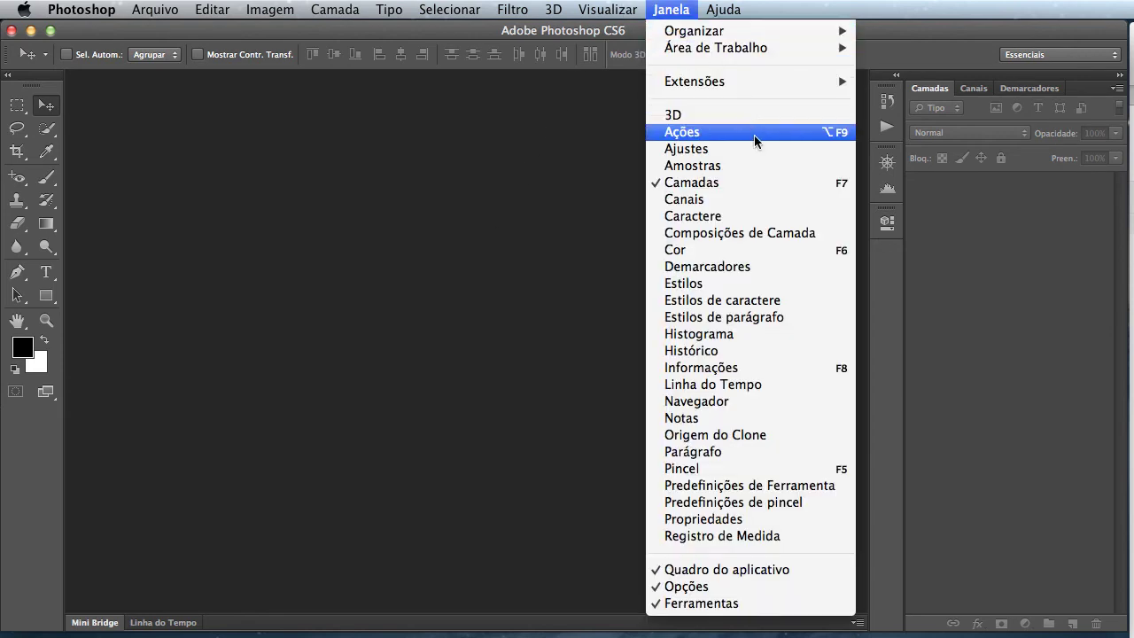
pyautogui.click(700, 221)
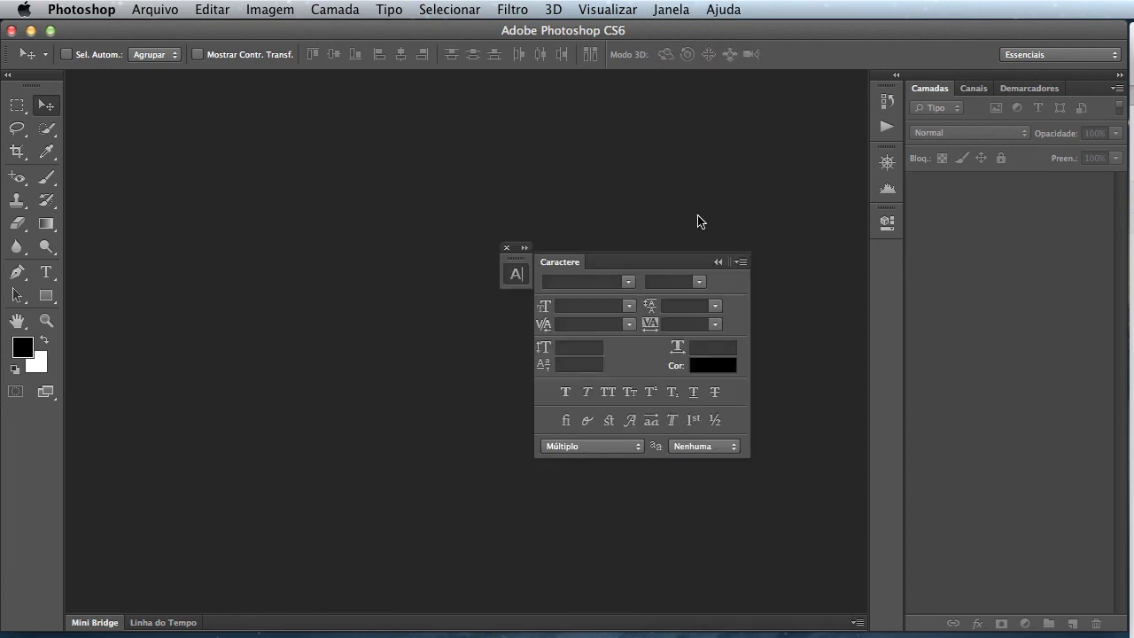
pyautogui.click(516, 275)
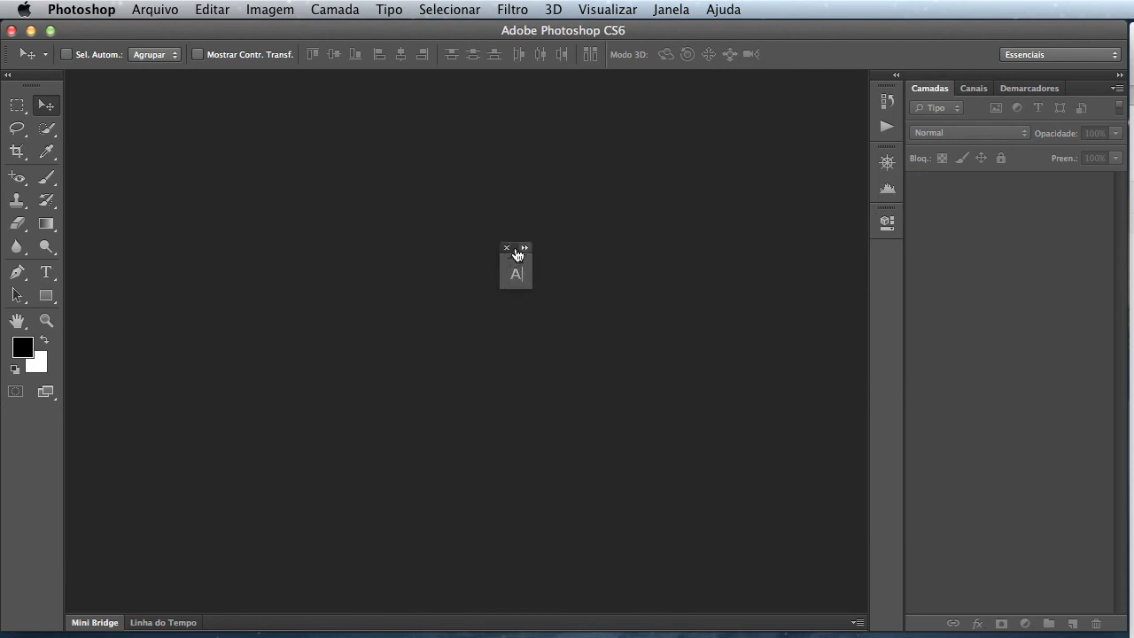
pyautogui.moveTo(519, 255)
pyautogui.mouseDown()
pyautogui.moveTo(511, 224)
pyautogui.moveTo(848, 82)
pyautogui.mouseUp()
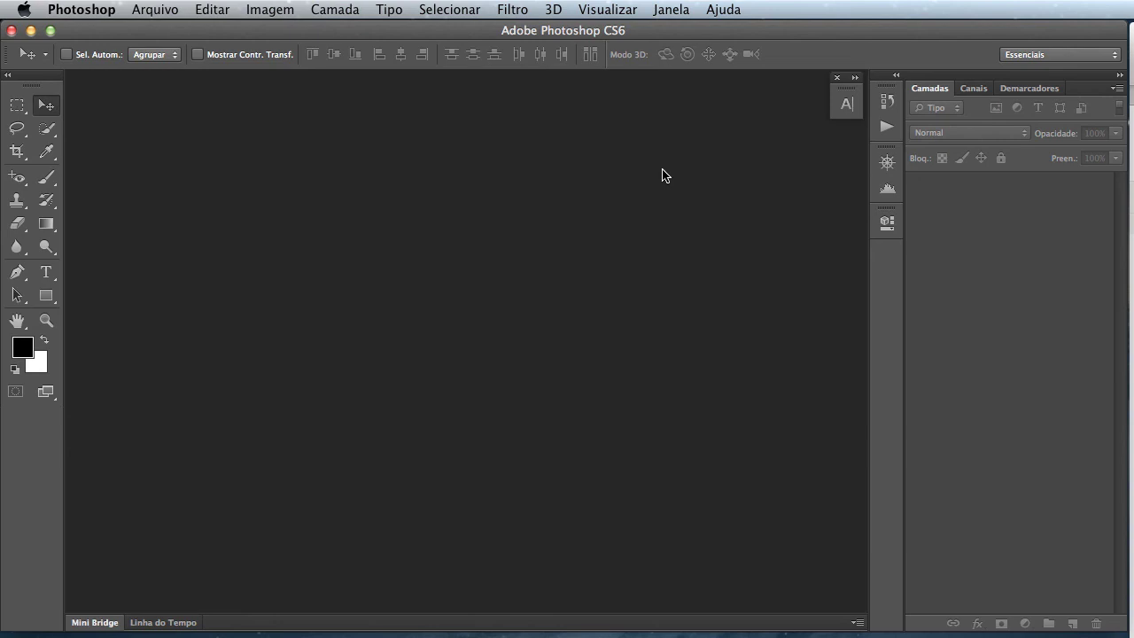
pyautogui.click(673, 9)
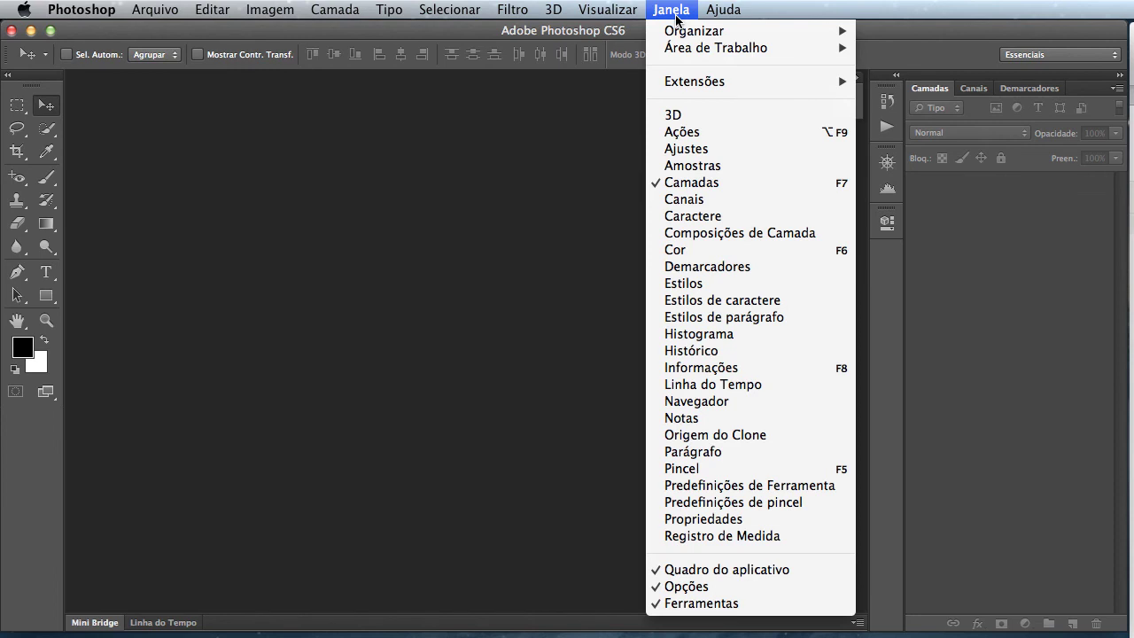
pyautogui.moveTo(716, 48)
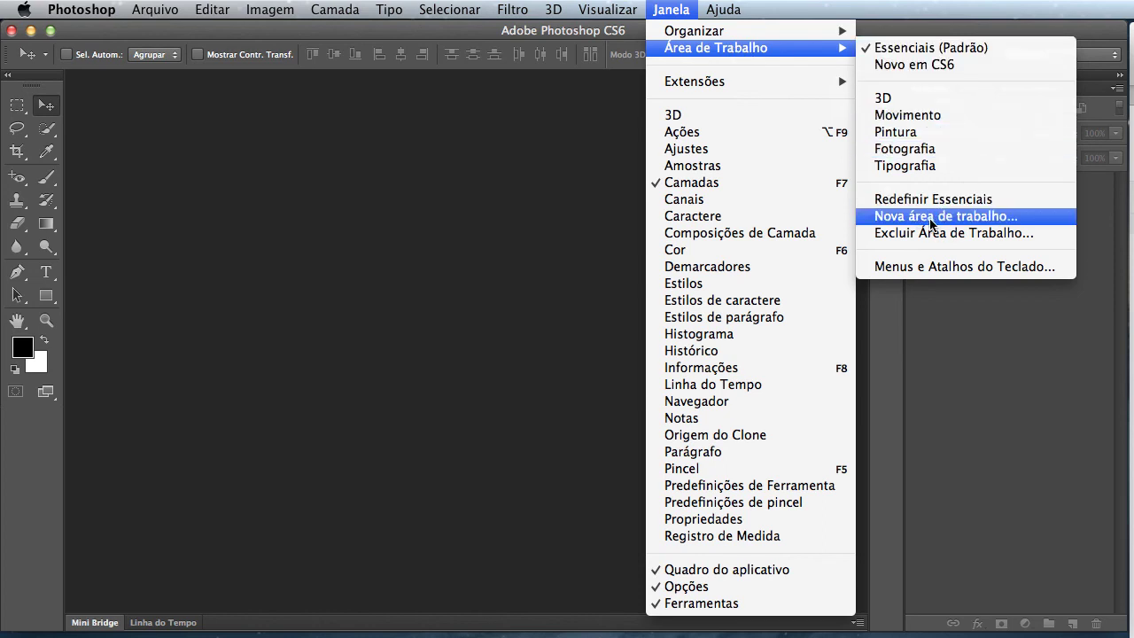
# Save the current panel layout as a new workspace named after the user
pyautogui.click(1027, 222)
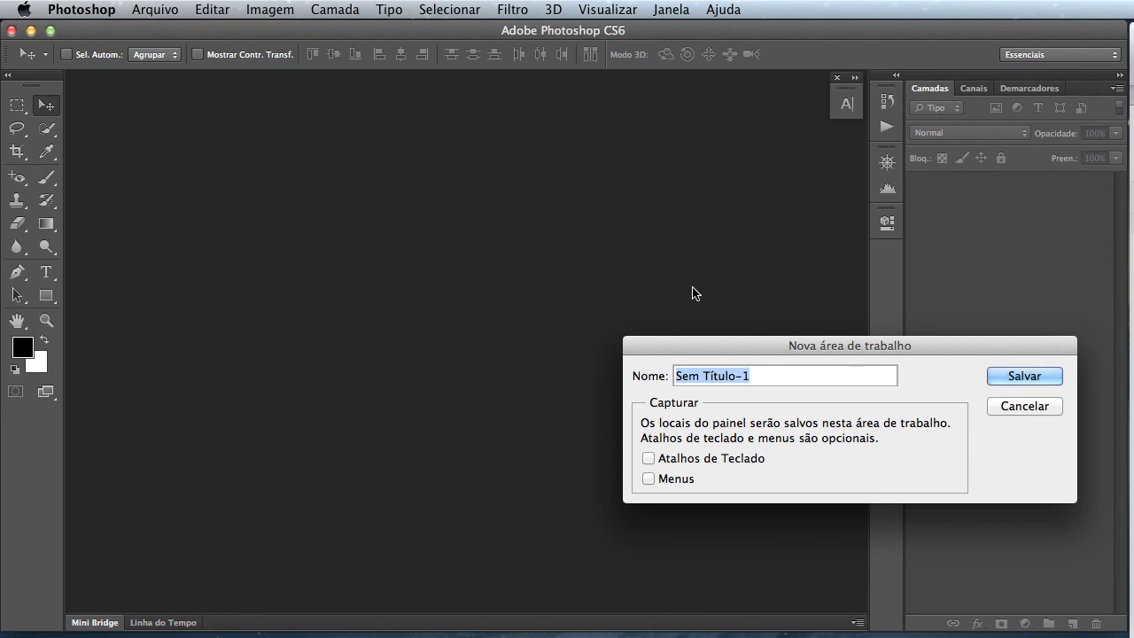
pyautogui.write('Alex')
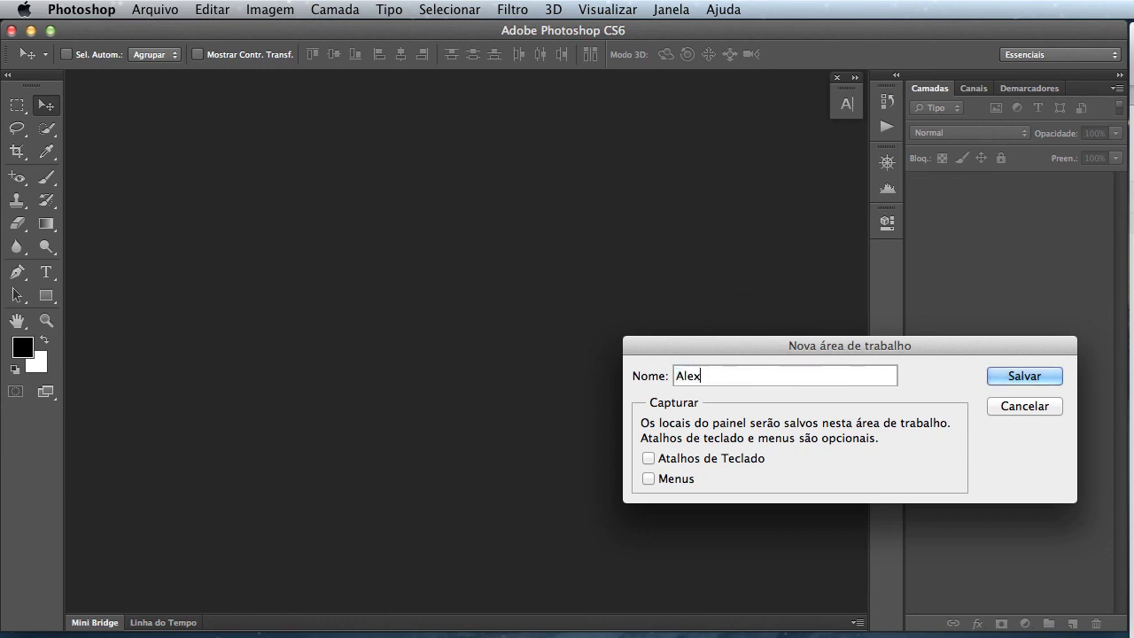
pyautogui.write('ander')
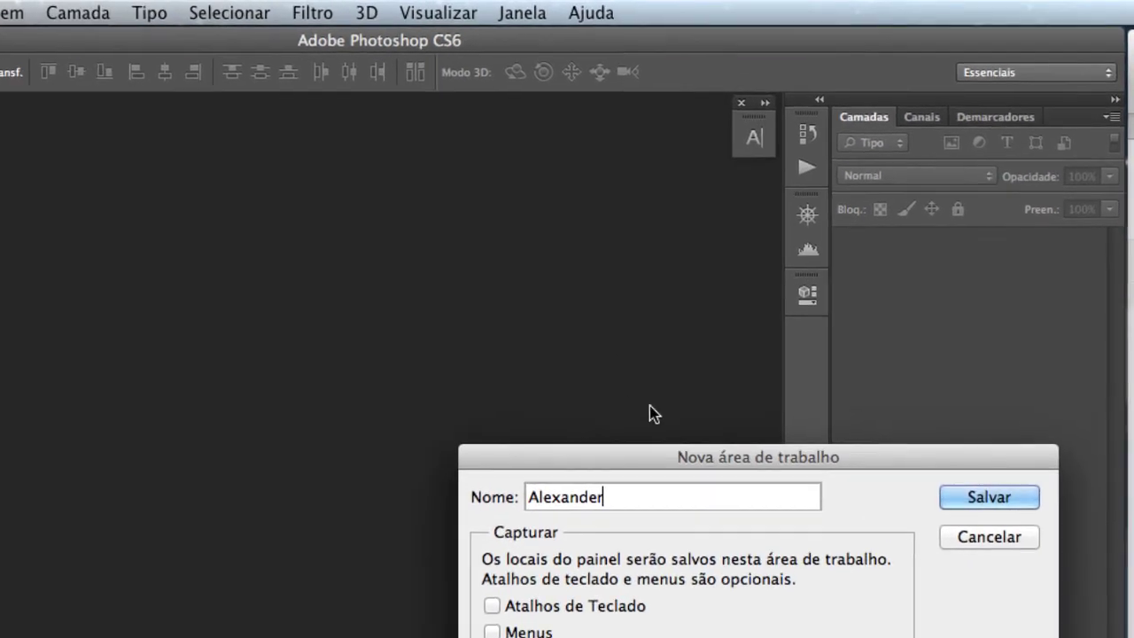
pyautogui.click(963, 505)
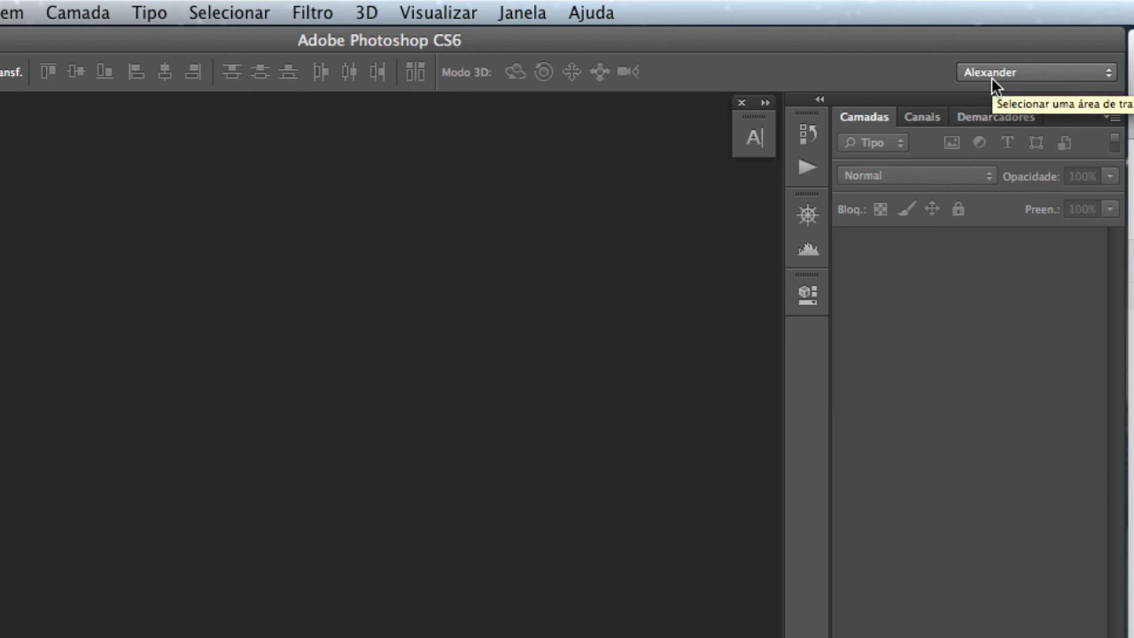
pyautogui.click(1091, 78)
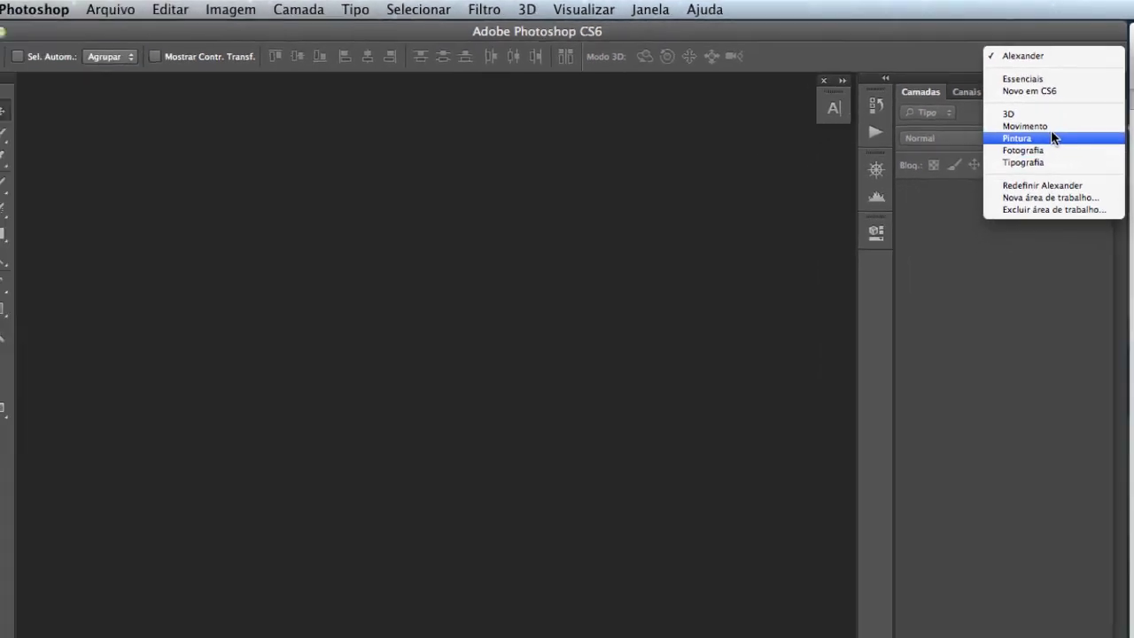
# Try the Pintura workspace, then switch to the 3D workspace
pyautogui.click(1033, 175)
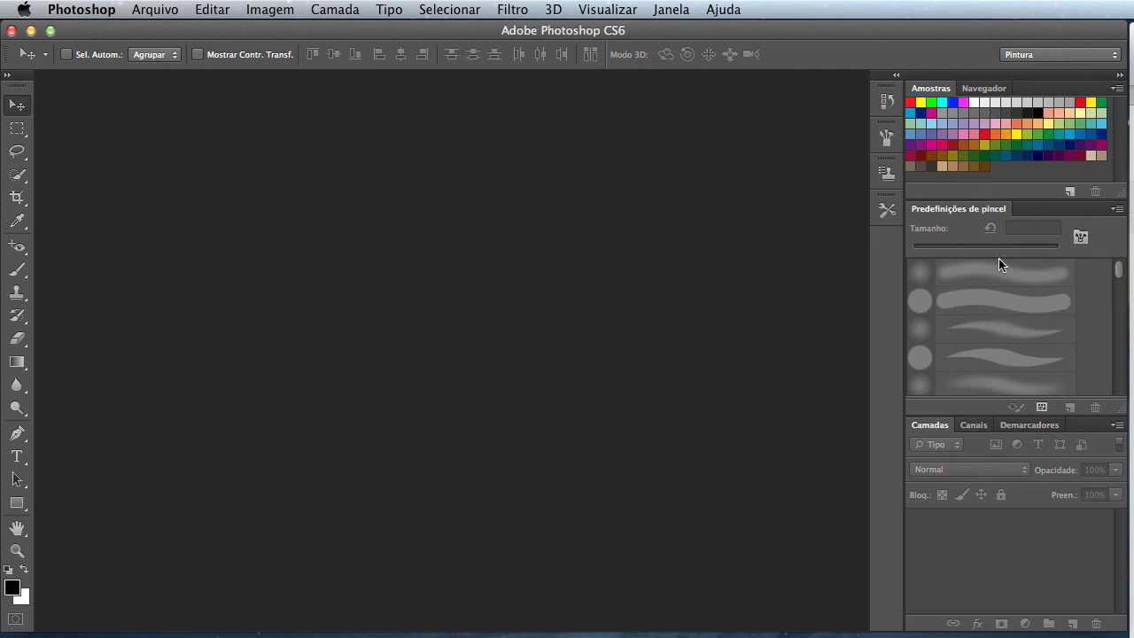
pyautogui.click(1092, 56)
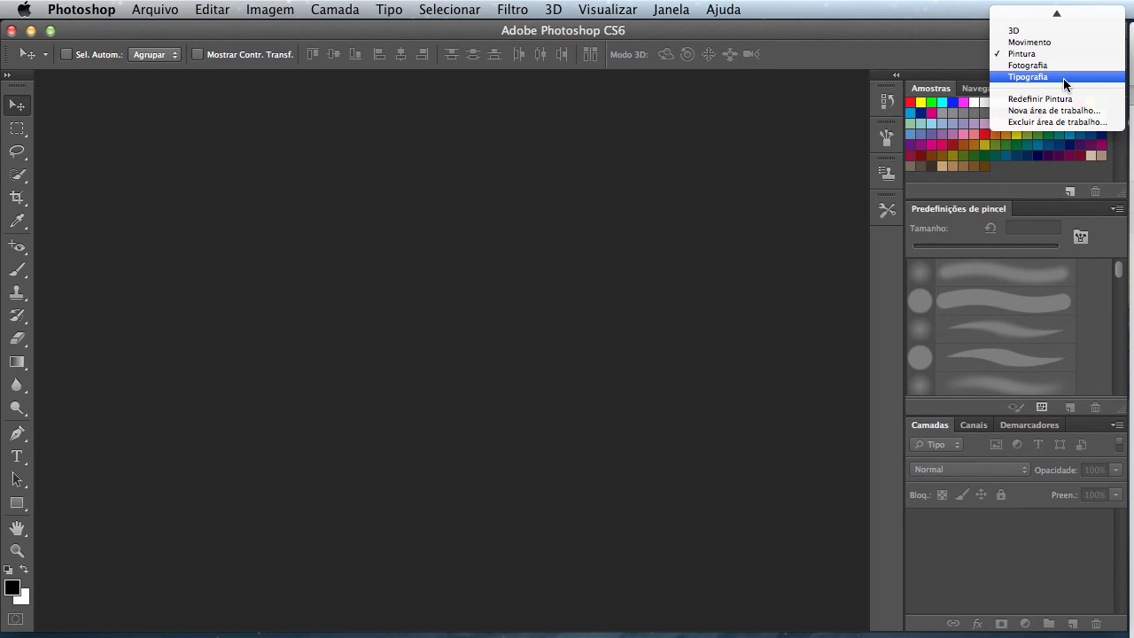
pyautogui.click(1023, 34)
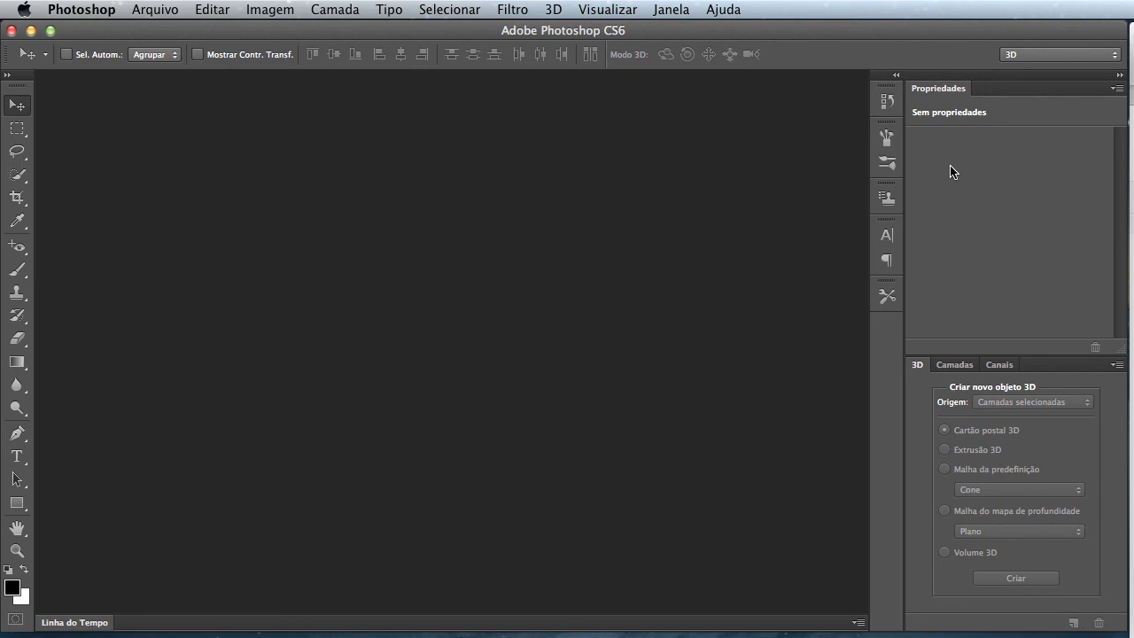
# Switch back to the custom user-named workspace via Janela > Área de Trabalho
pyautogui.click(1035, 63)
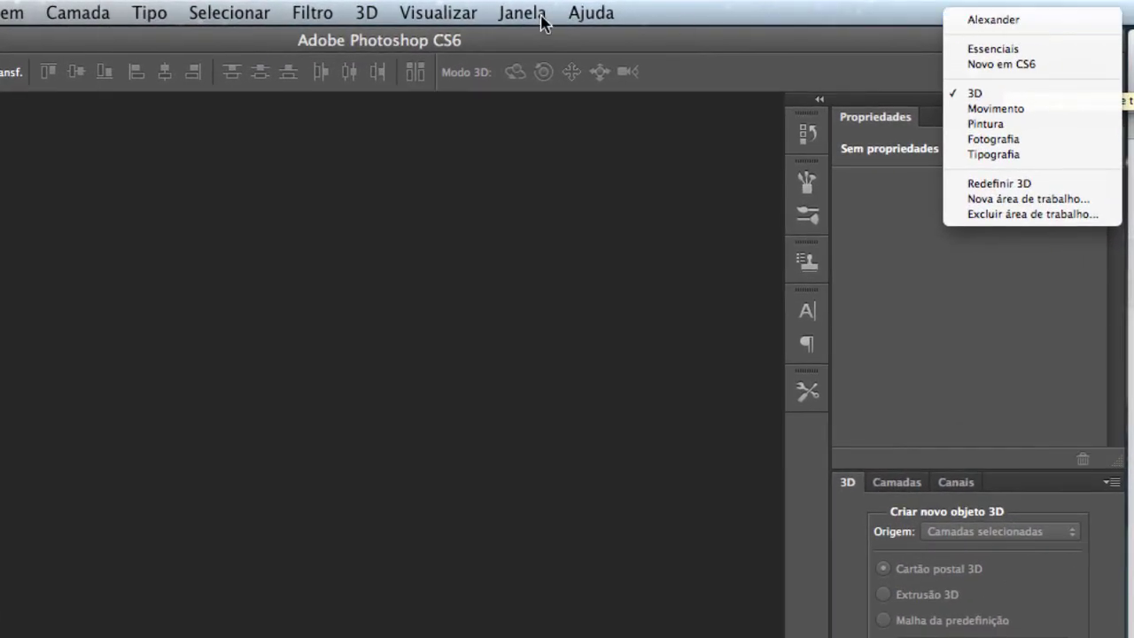
pyautogui.click(509, 18)
pyautogui.click(519, 15)
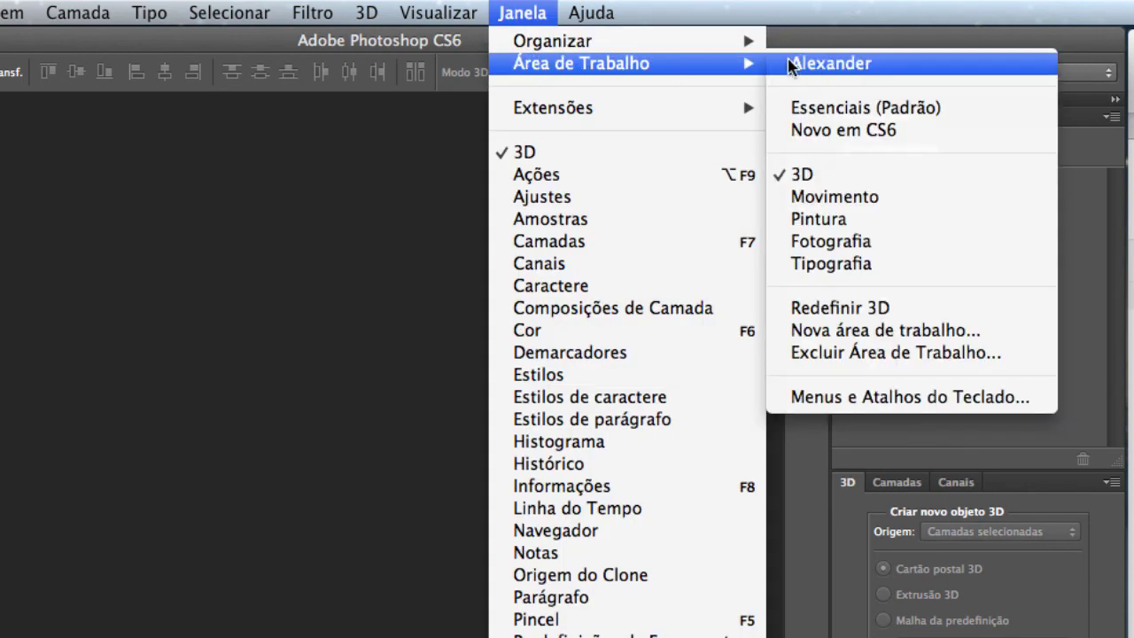
pyautogui.moveTo(581, 63)
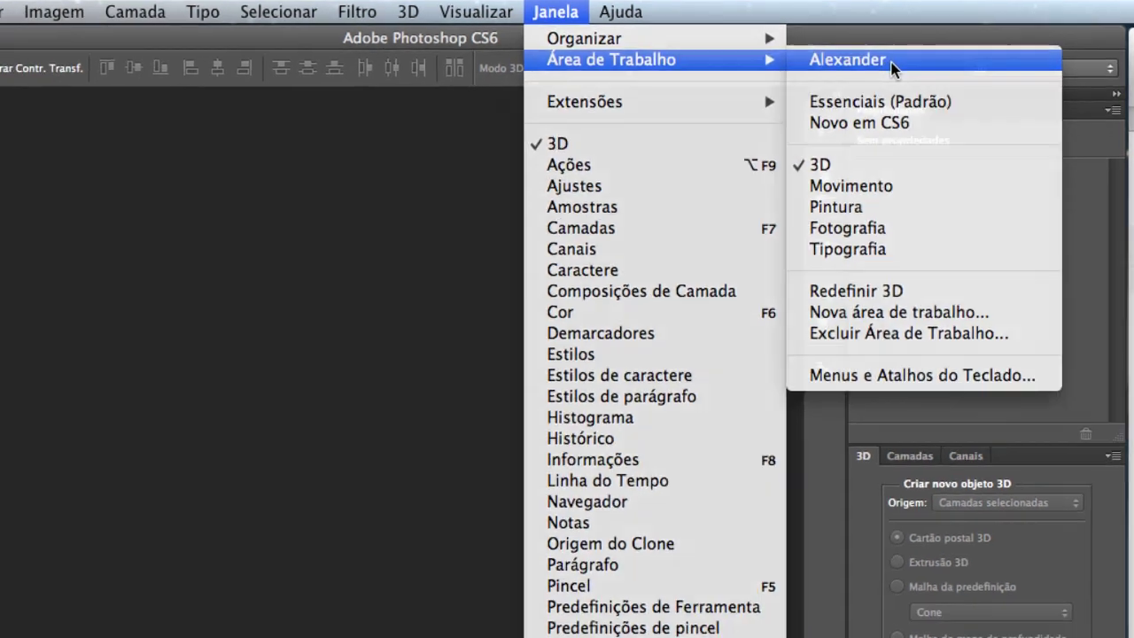
pyautogui.click(873, 69)
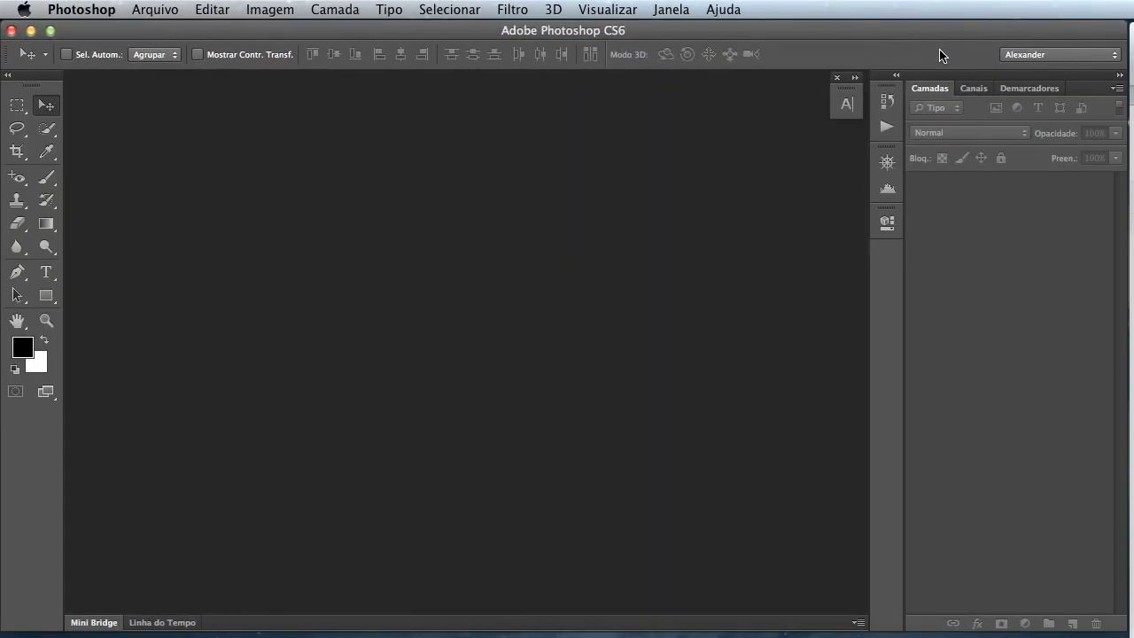